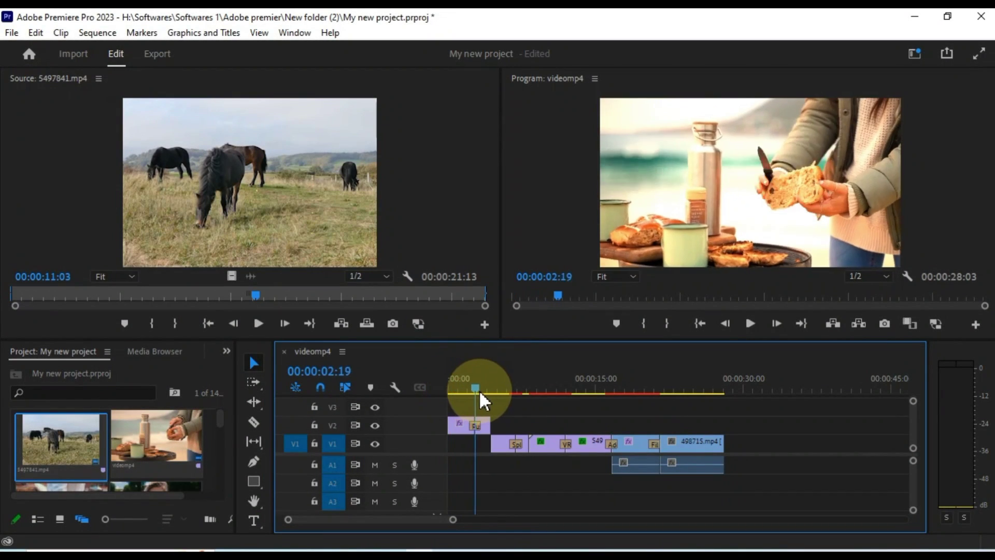
- Add the text PREMIER PRO over the blurred horse clip at 00:00:08:10
drag(480, 393, 529, 394)
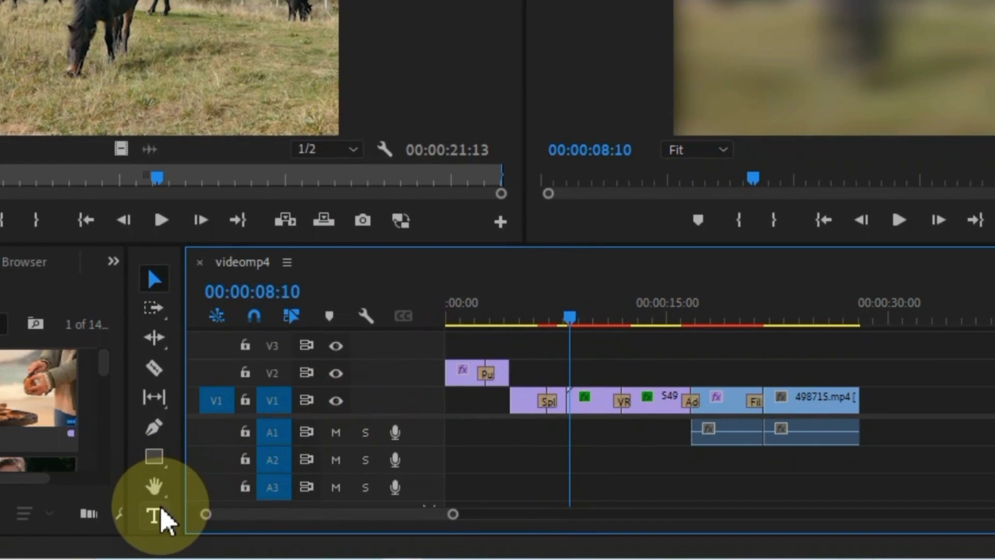
click(254, 520)
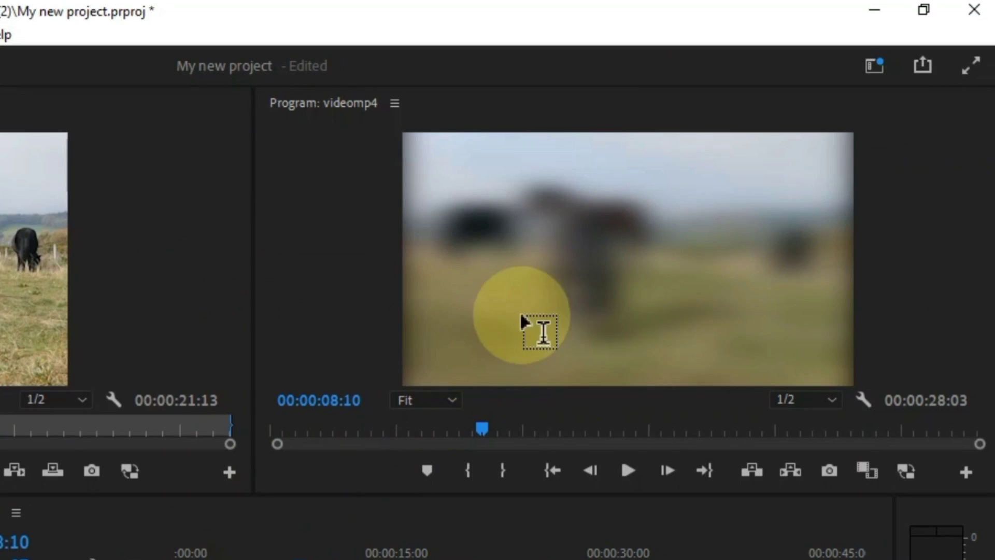
click(813, 24)
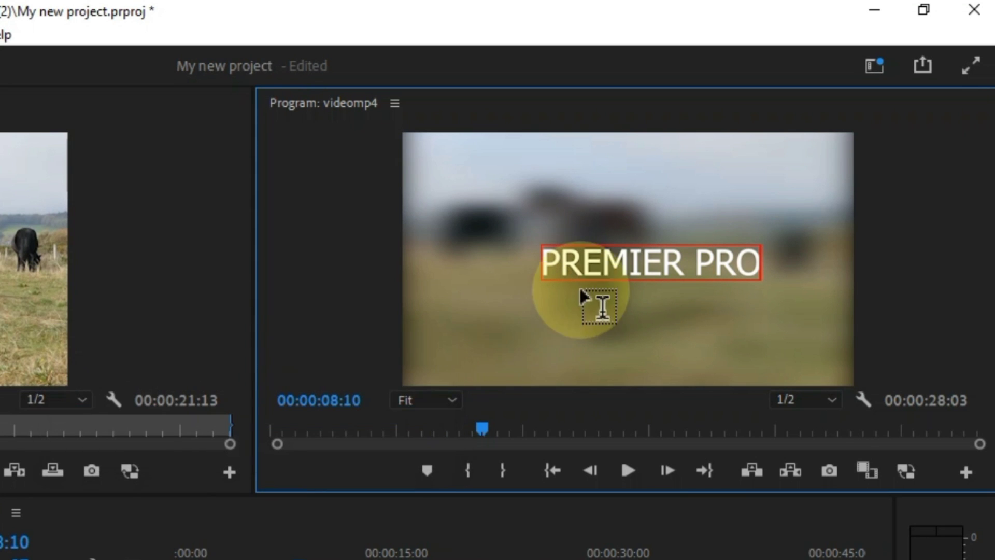
- Select the whole PREMIER PRO title and open its properties for editing
double_click(612, 262)
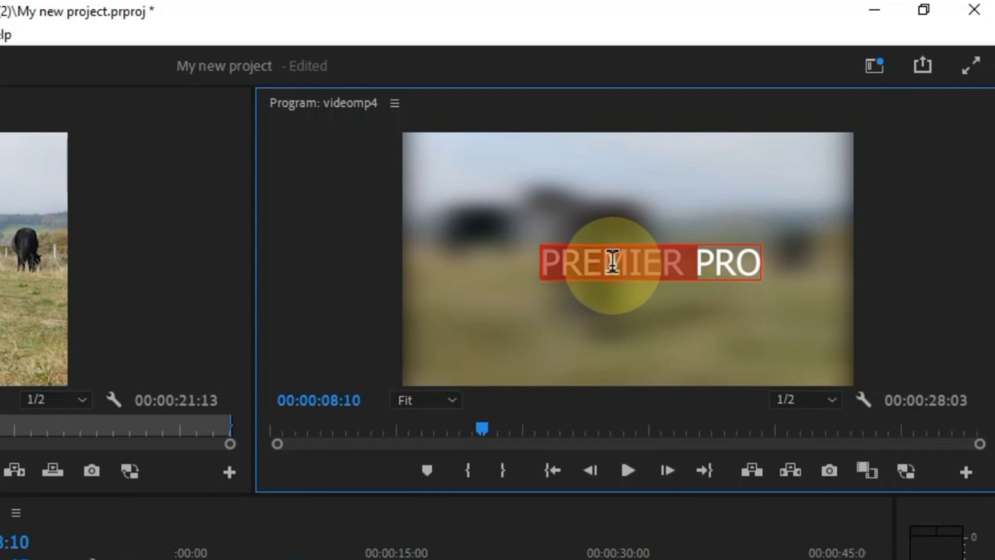
triple_click(612, 263)
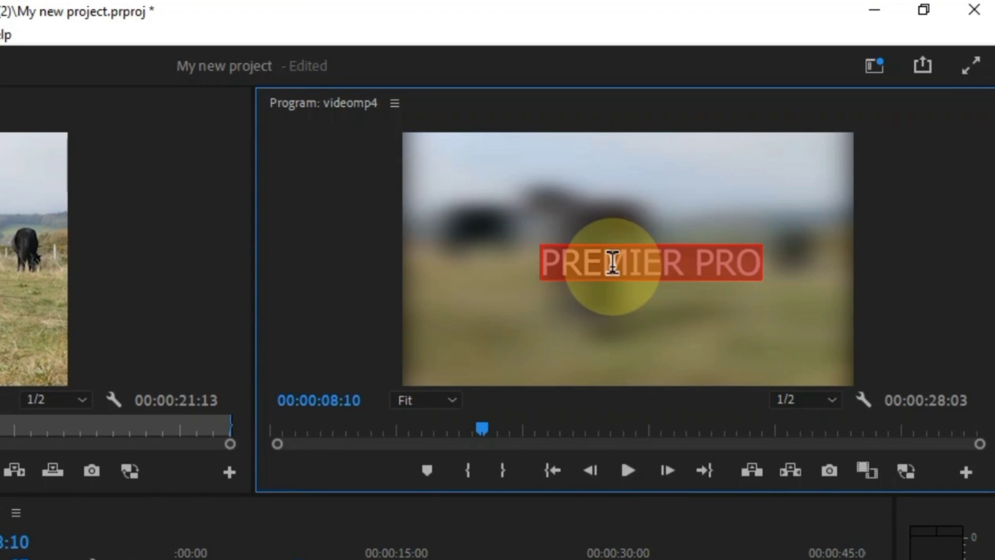
right_click(604, 266)
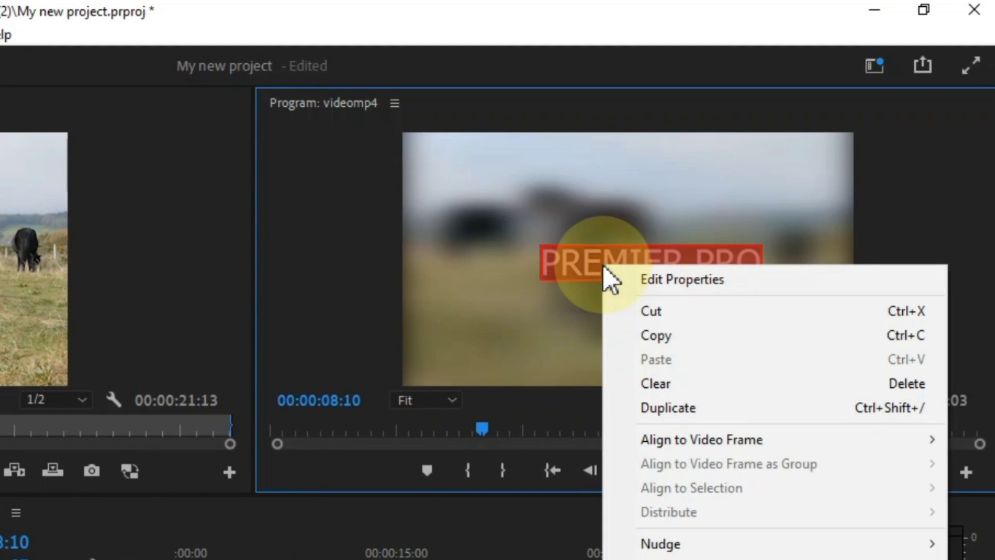
click(649, 281)
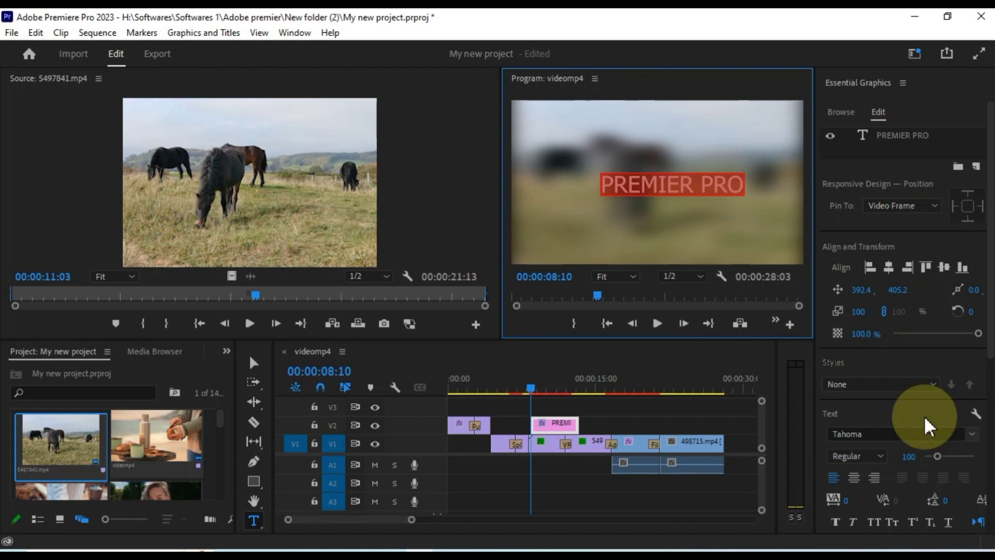
- Set the font of the PREMIER PRO title to Skygraze
scroll(926, 421, down, 3)
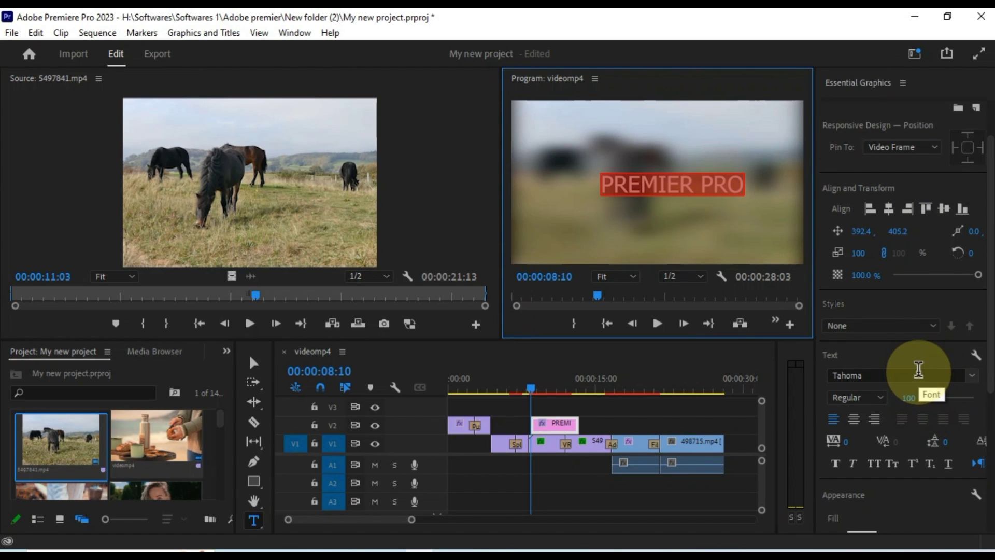
click(916, 370)
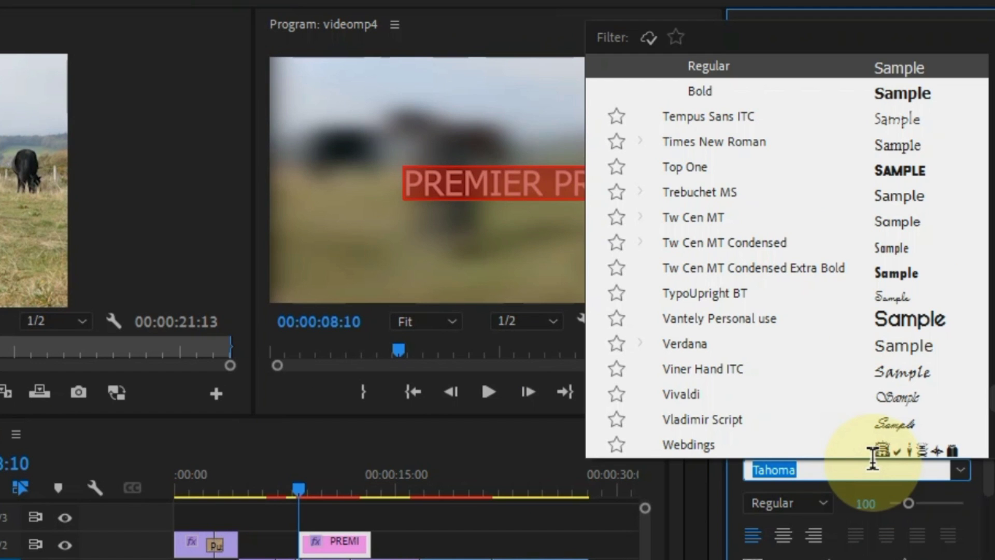
text(Sk)
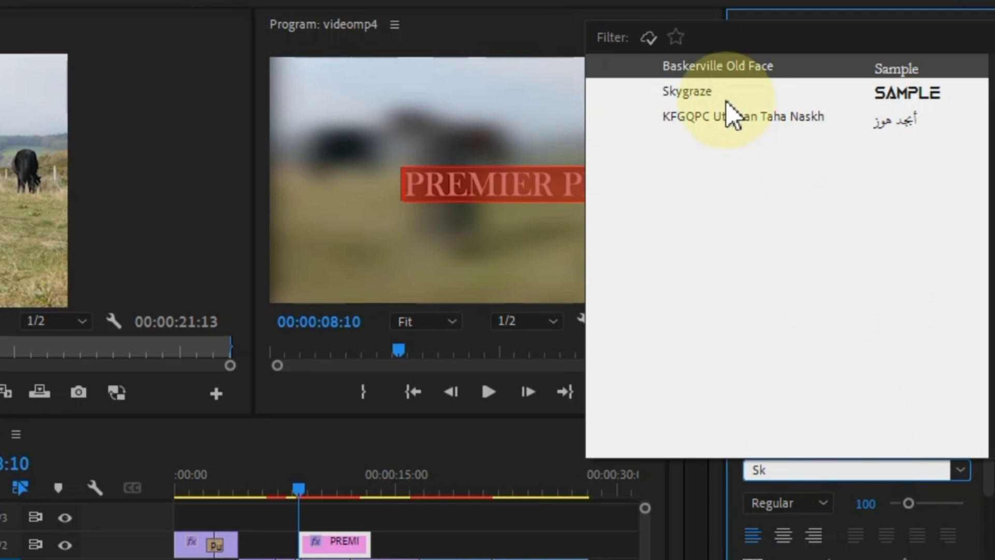
click(691, 92)
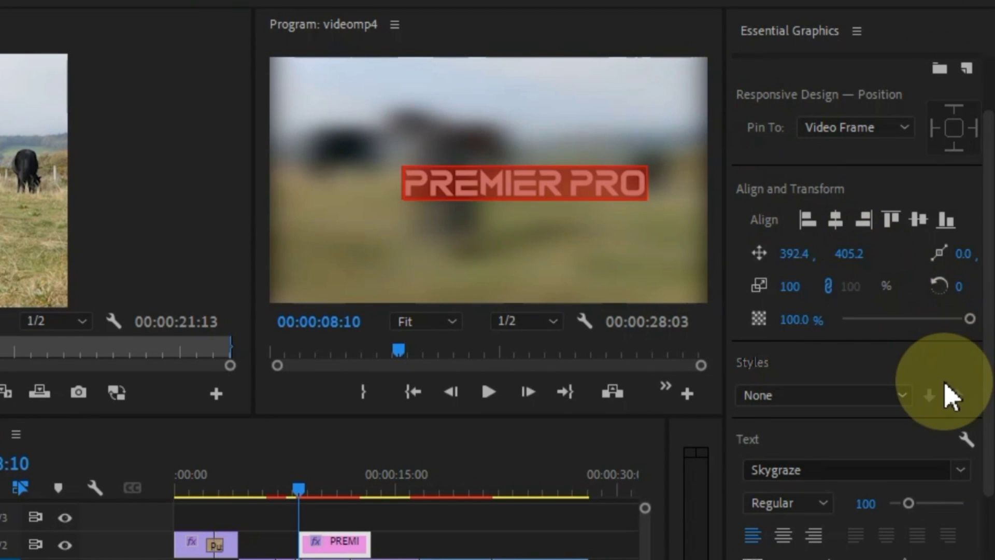
- Reduce the title's font size to 59 and centre the title horizontally in the video frame
drag(909, 502, 899, 474)
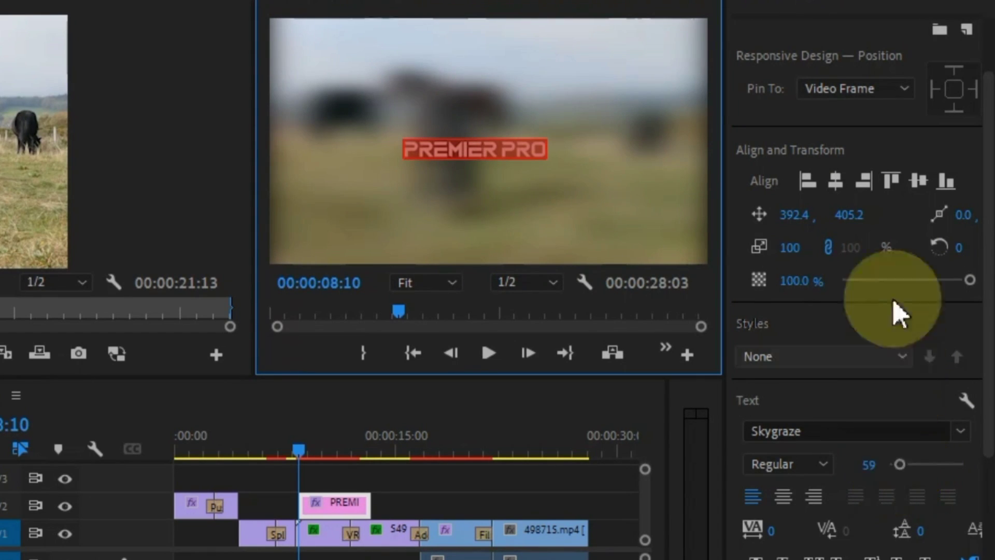
click(834, 181)
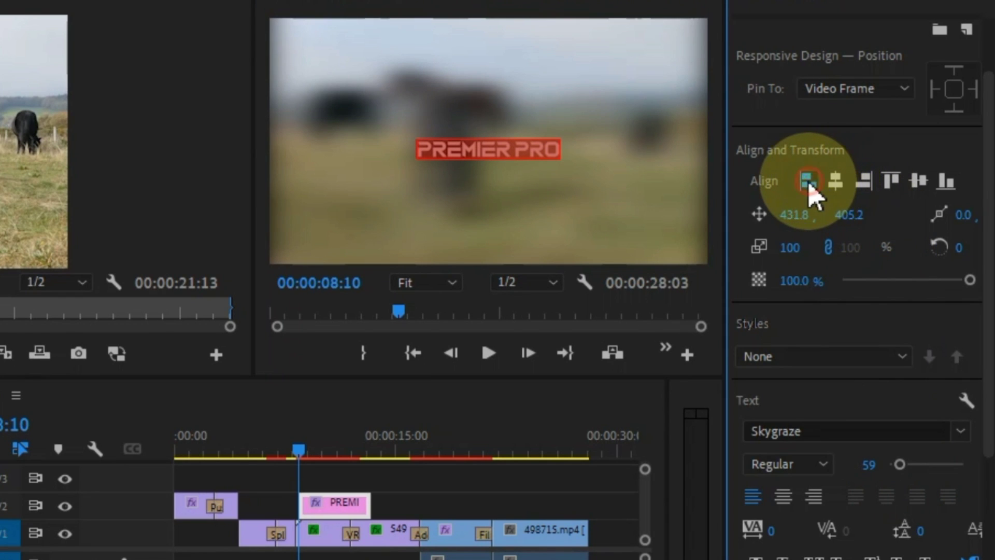
click(807, 182)
click(860, 186)
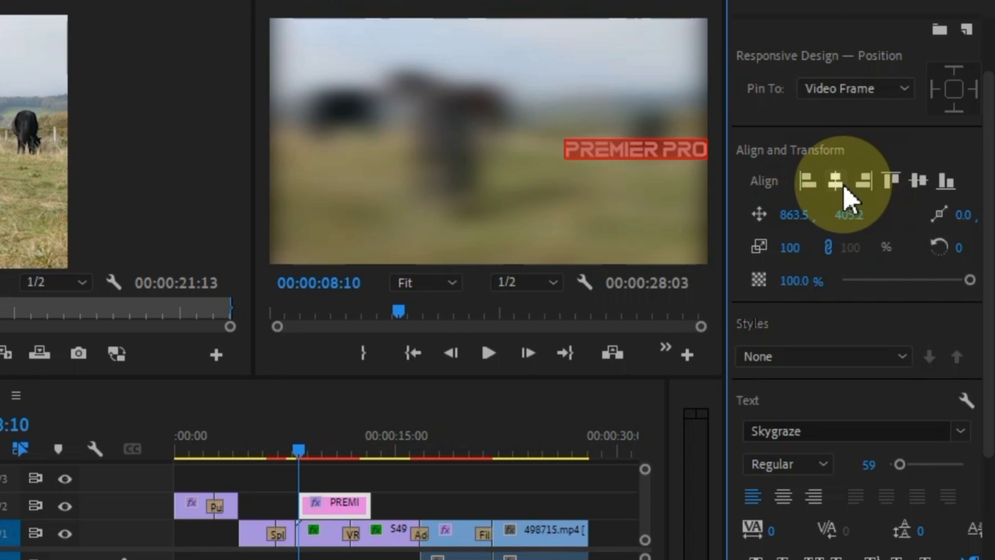
click(843, 190)
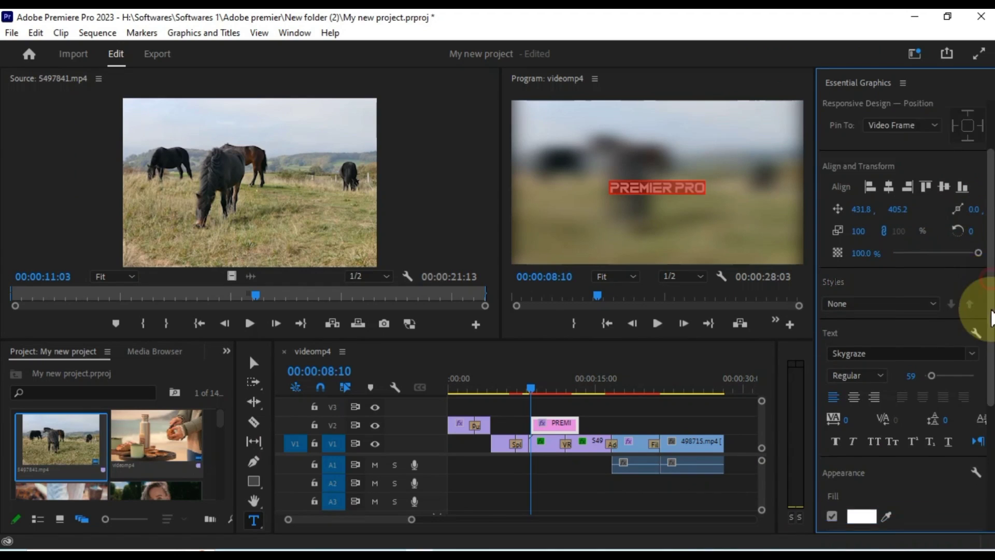
scroll(978, 336, down, 5)
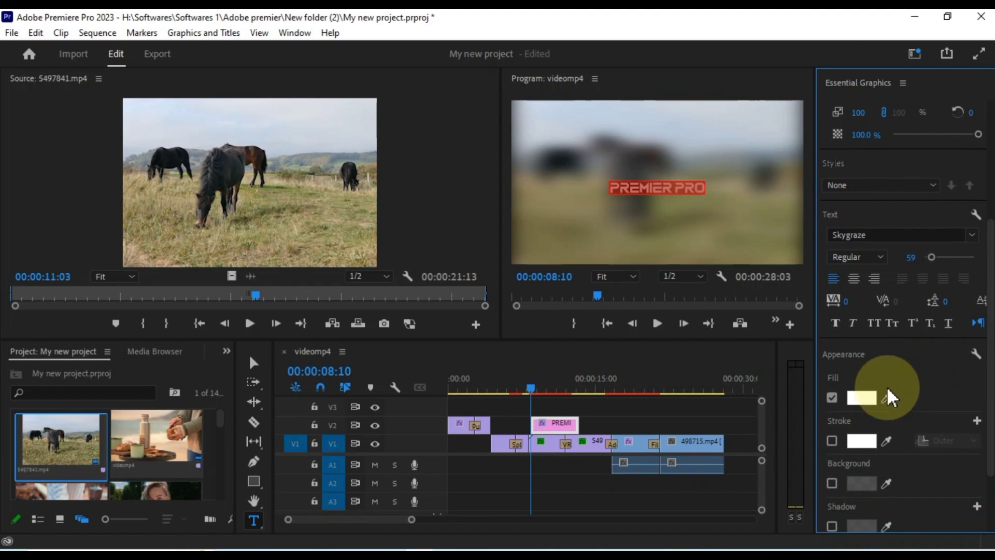
click(863, 403)
drag(529, 221, 529, 254)
click(648, 178)
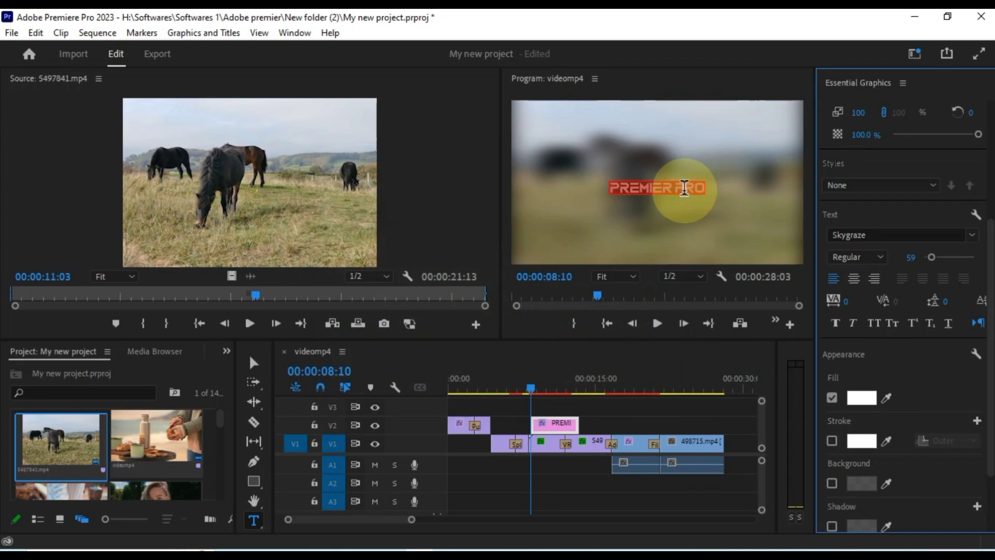
- Enable a shadow on the PREMIER PRO title and adjust its distance and blur
scroll(977, 355, down, 3)
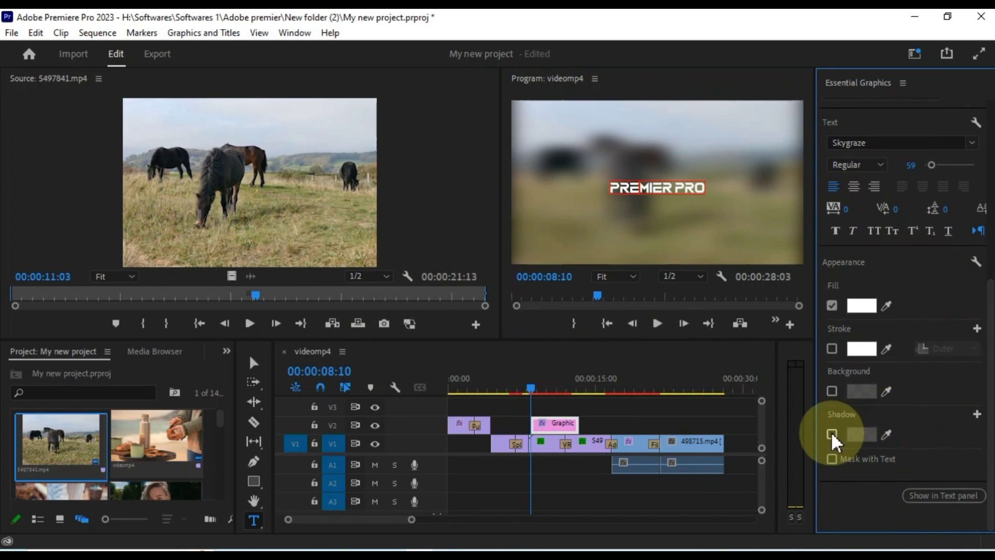
click(832, 434)
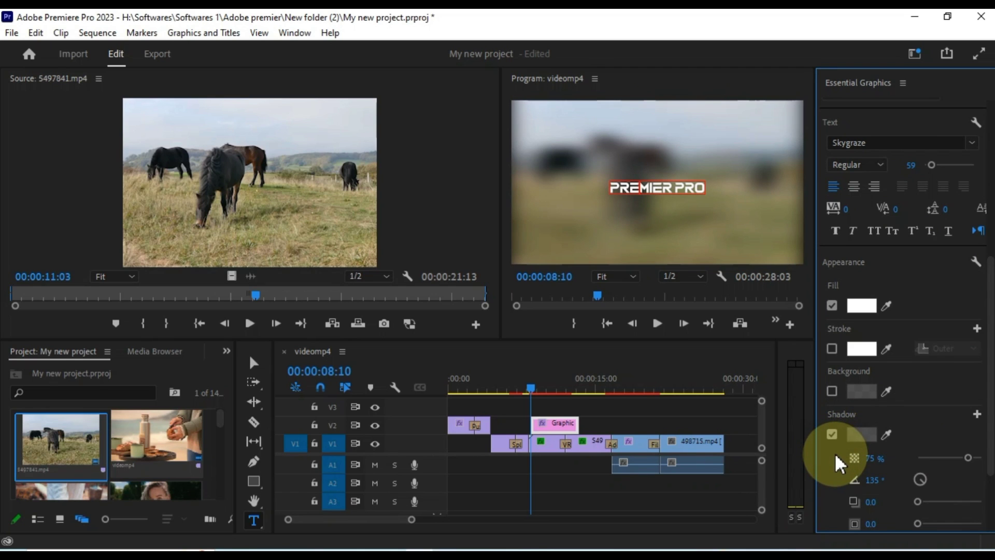
scroll(839, 463, down, 2)
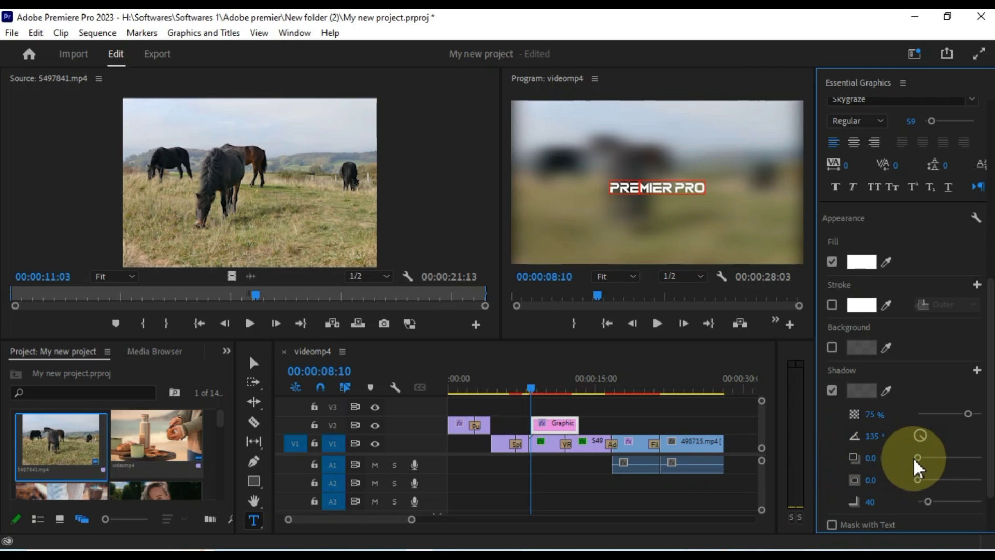
mouse_move(921, 459)
mouse_down()
mouse_move(955, 463)
mouse_move(922, 458)
mouse_up()
mouse_move(927, 501)
mouse_down()
mouse_move(898, 504)
mouse_move(934, 503)
mouse_move(901, 504)
mouse_move(924, 503)
mouse_up()
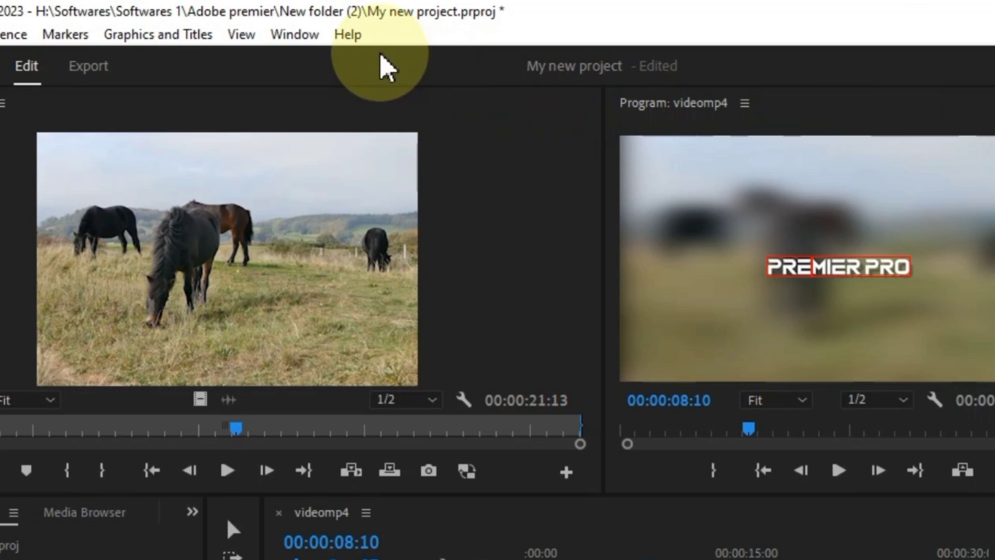
- Display the effects library and search it for Basic 3D
click(298, 33)
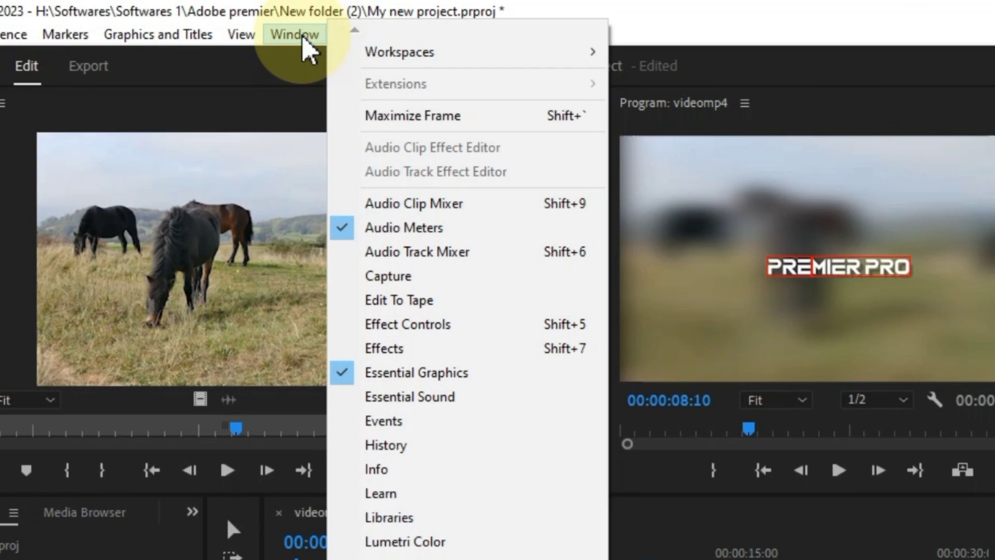
click(397, 350)
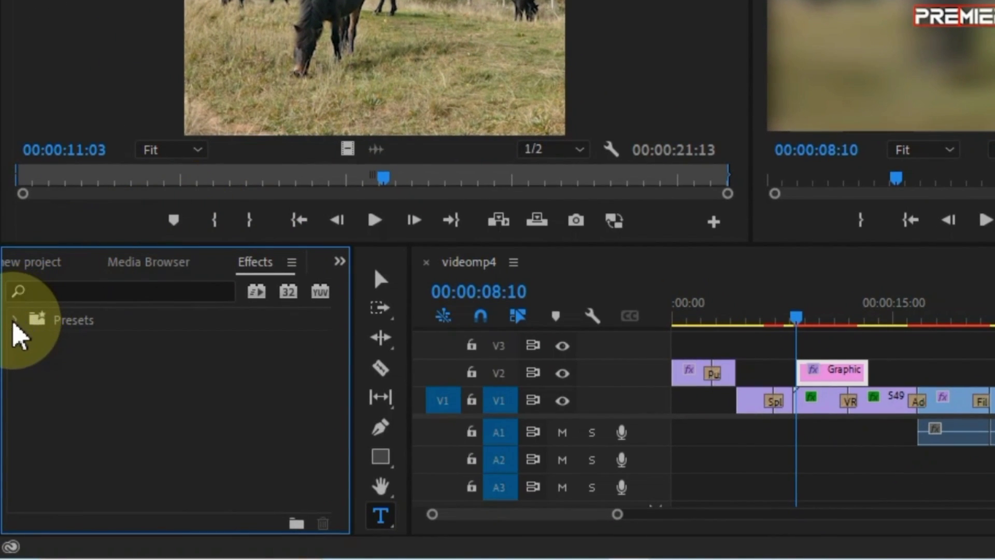
click(16, 320)
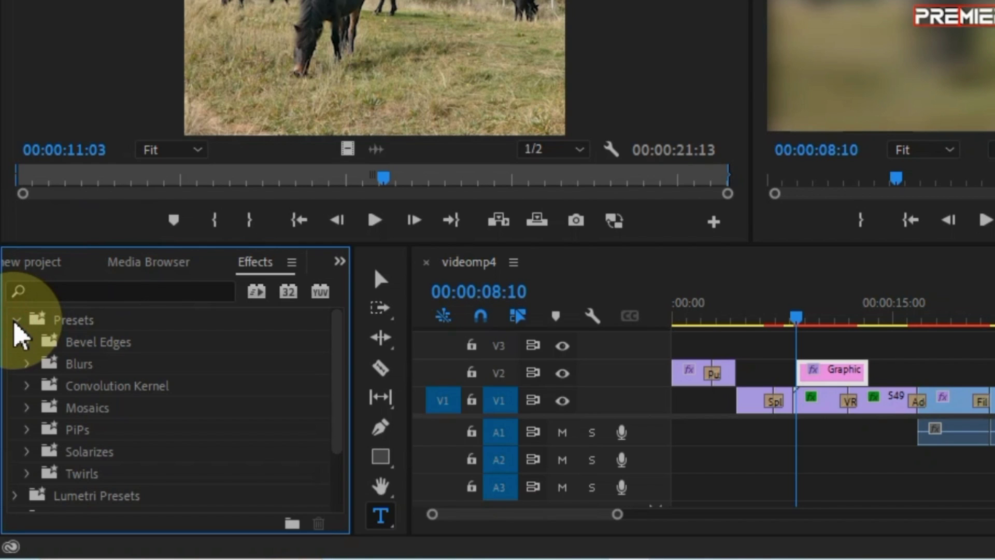
scroll(142, 394, down, 4)
scroll(143, 394, up, 4)
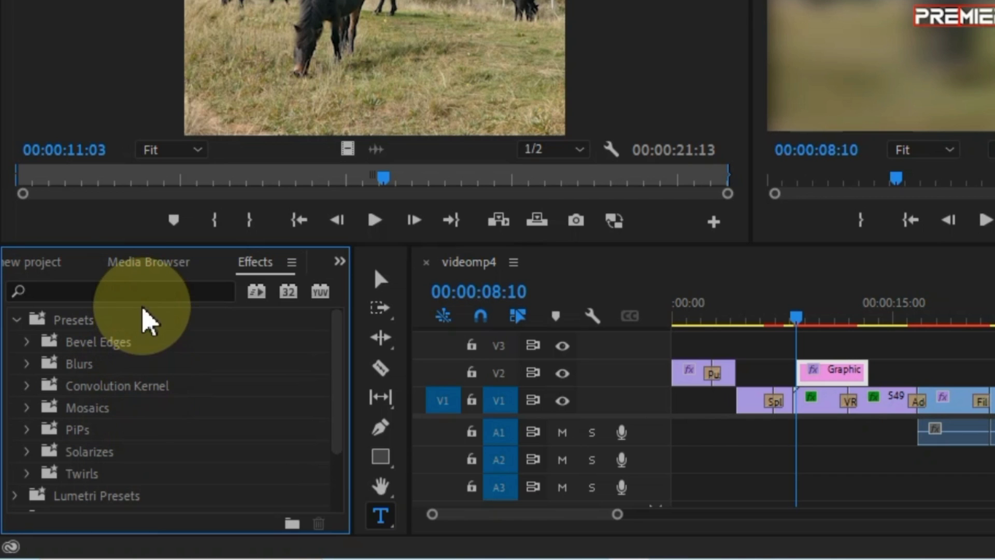
click(135, 289)
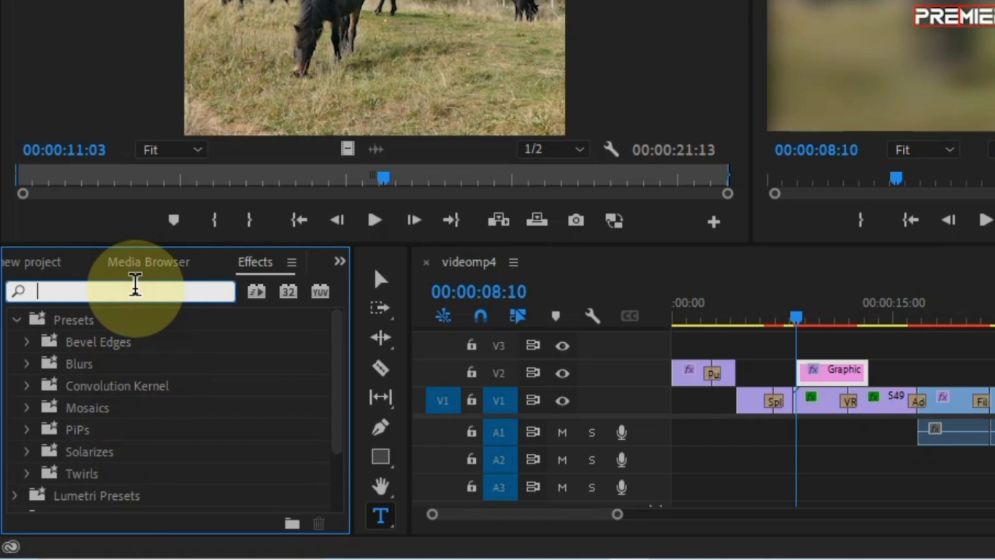
text(Basic)
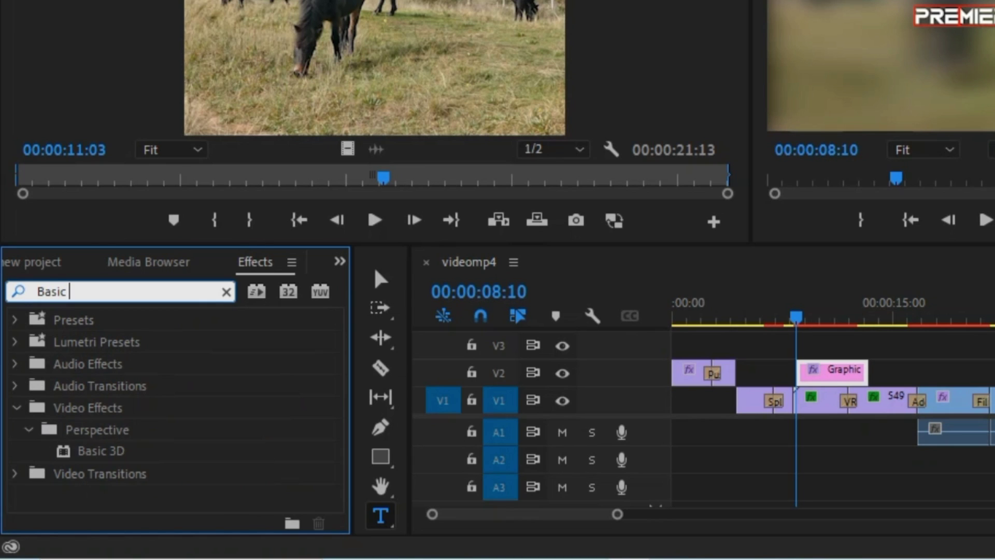
text( 3D)
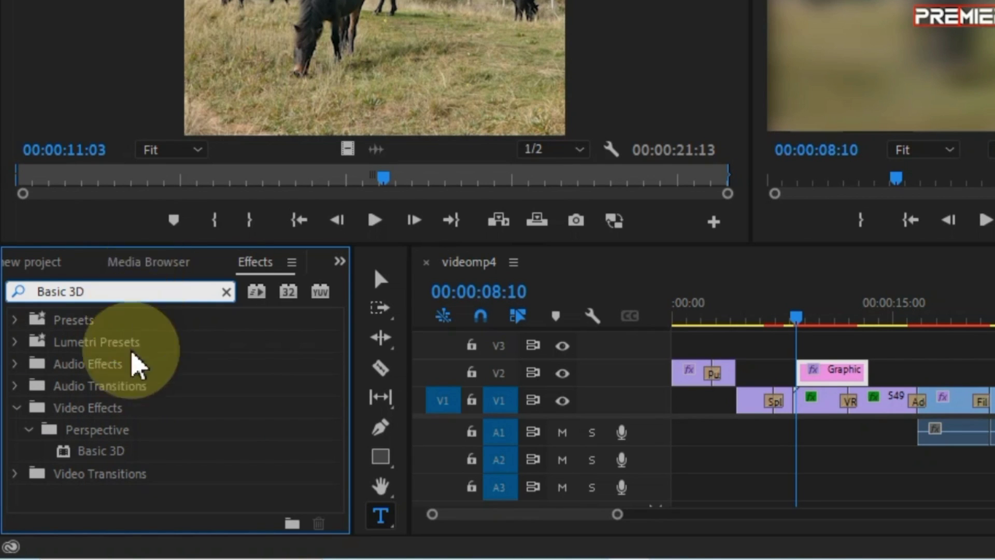
- Apply the Basic 3D video effect to the title graphic clip on track V2
click(65, 451)
drag(65, 456, 816, 371)
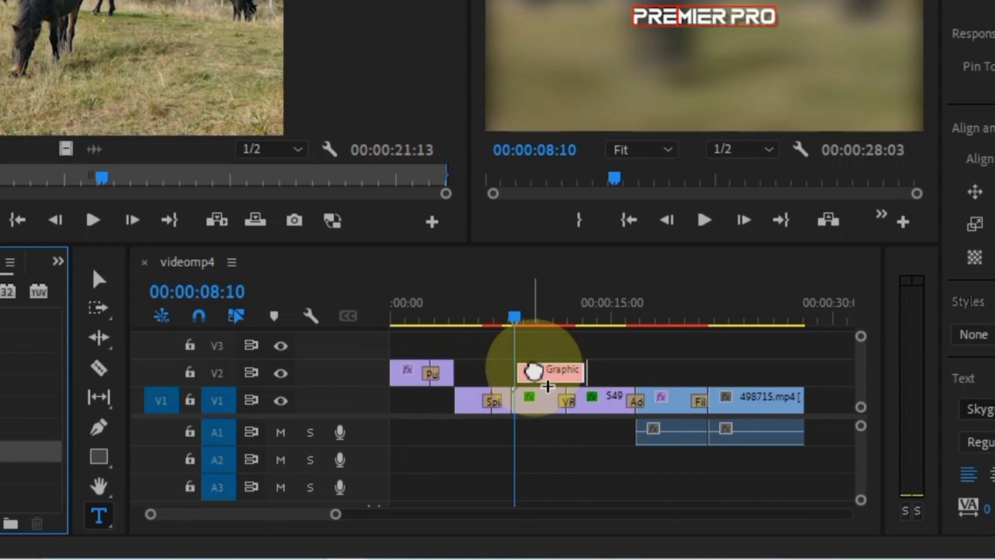
drag(534, 370, 544, 382)
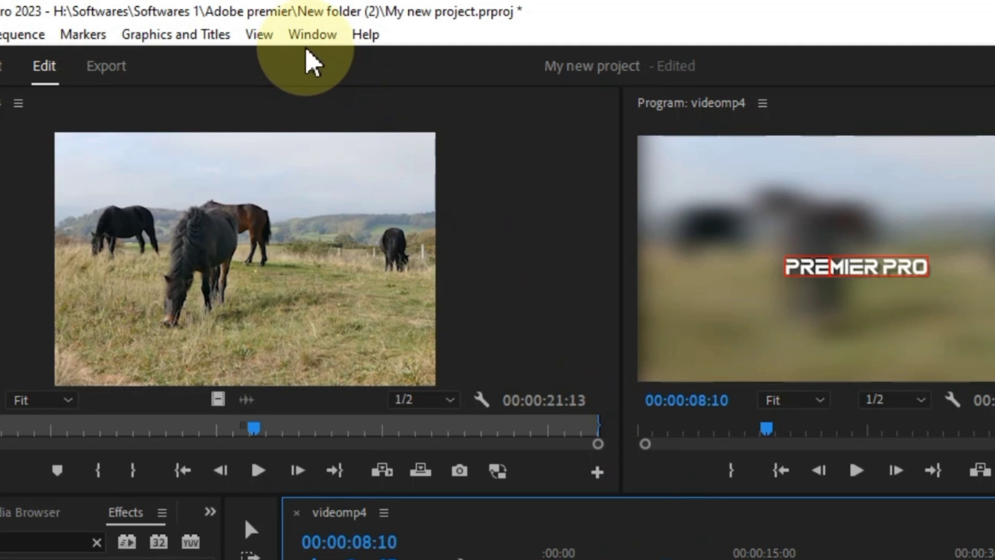
- Animate the title's Basic 3D Swivel with keyframes from 0° at 00:00:08:11 to 266° at 00:00:10:10
click(294, 34)
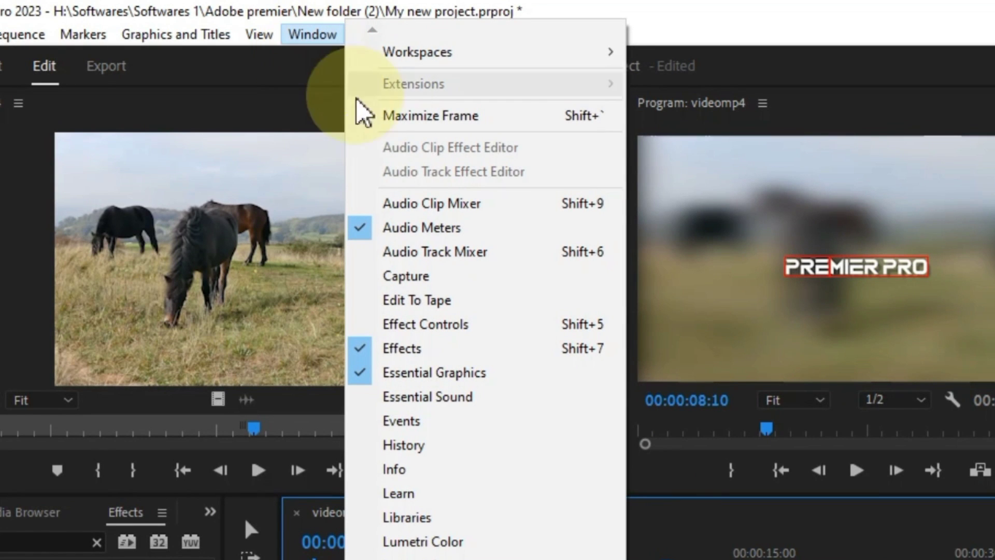
click(463, 326)
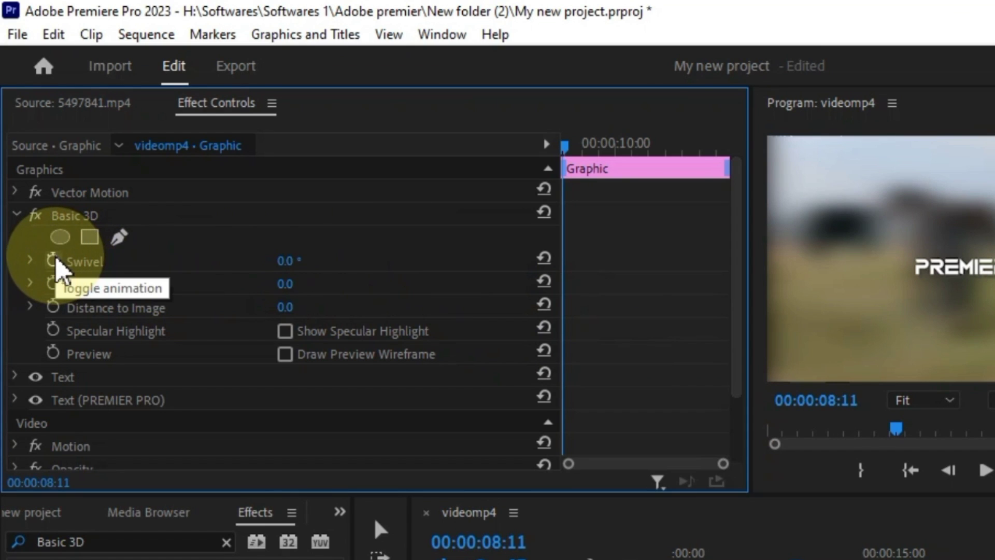
click(53, 260)
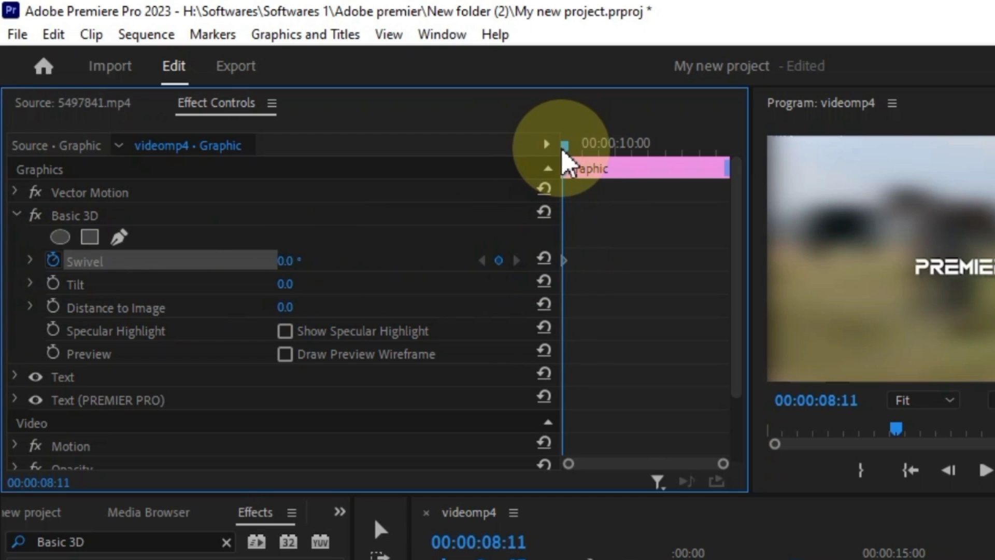
drag(568, 153, 633, 161)
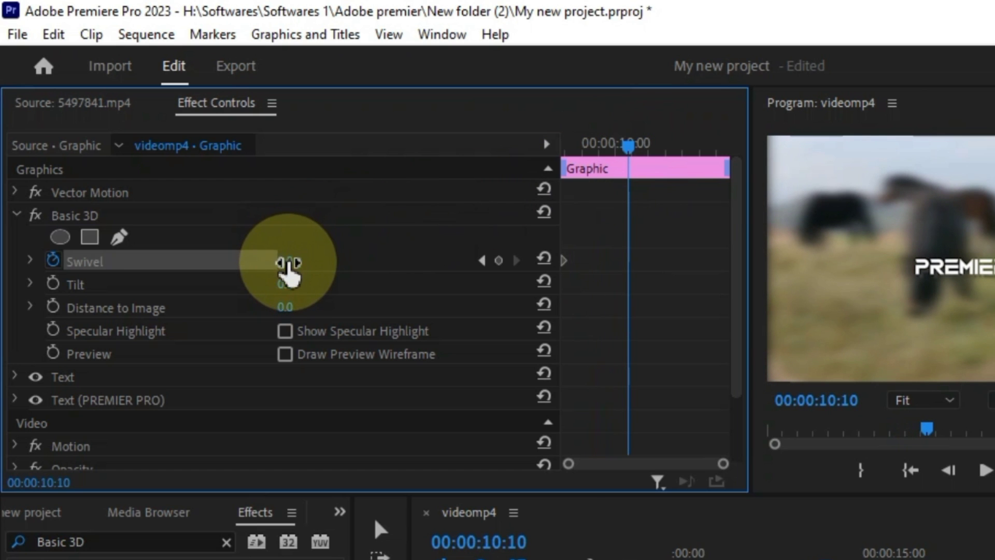
drag(285, 261, 423, 261)
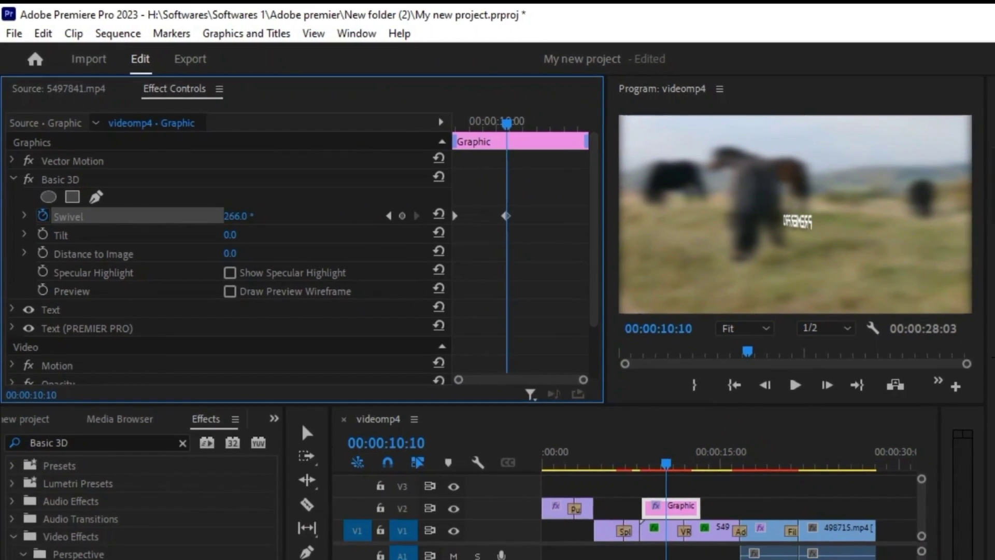
- Set the title's ending Swivel keyframe at 00:00:10:10 to 5x0.0° and play back the rotation from the graphic's start
drag(238, 216, 425, 215)
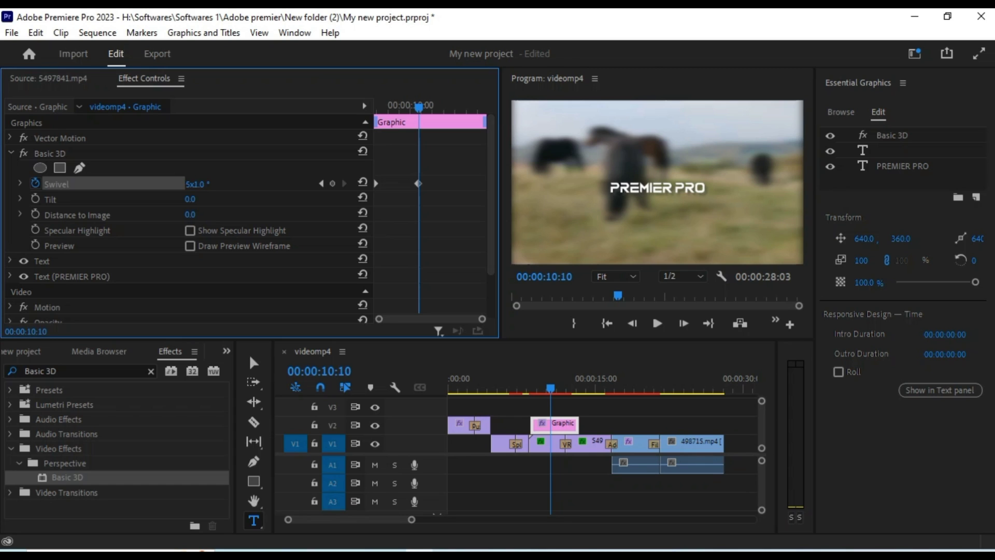
click(201, 183)
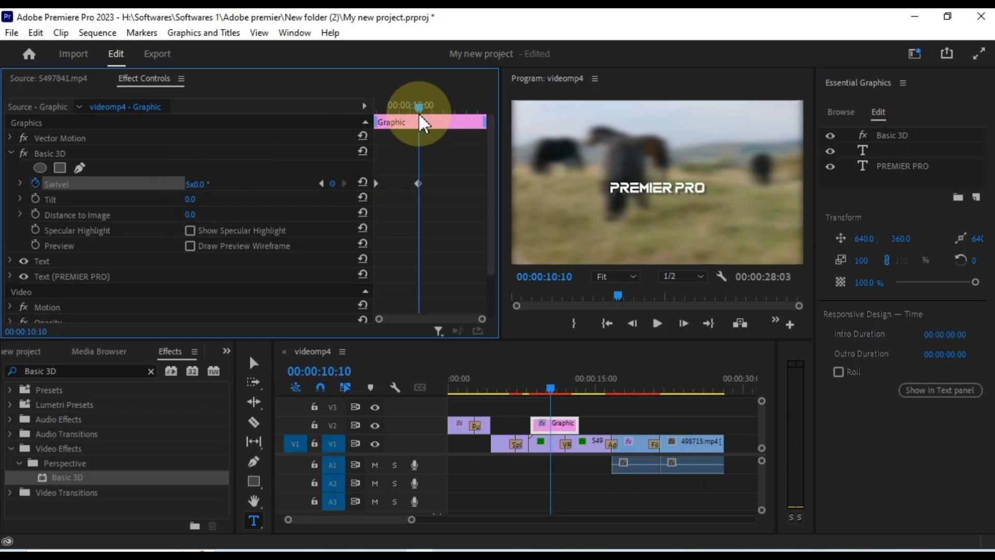
drag(413, 120, 376, 130)
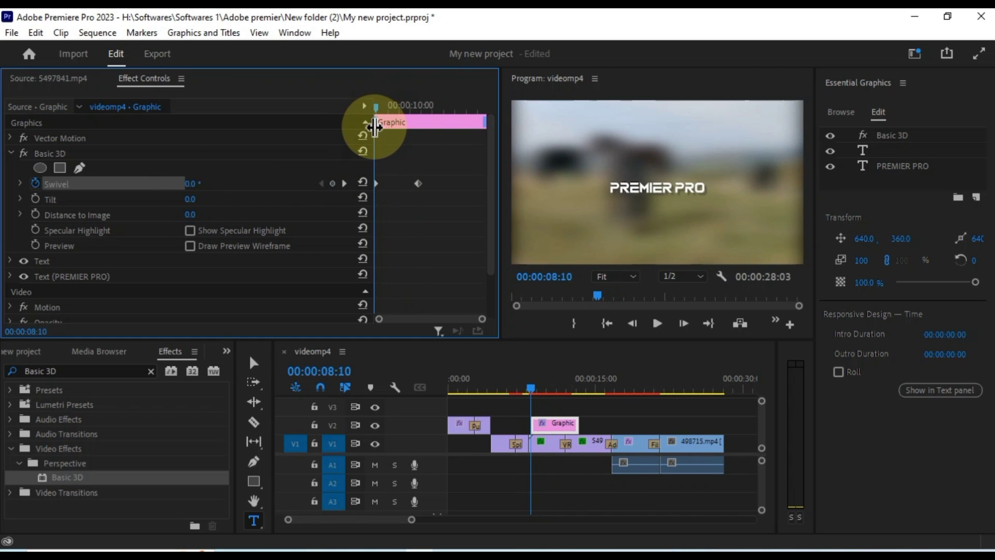
key(space)
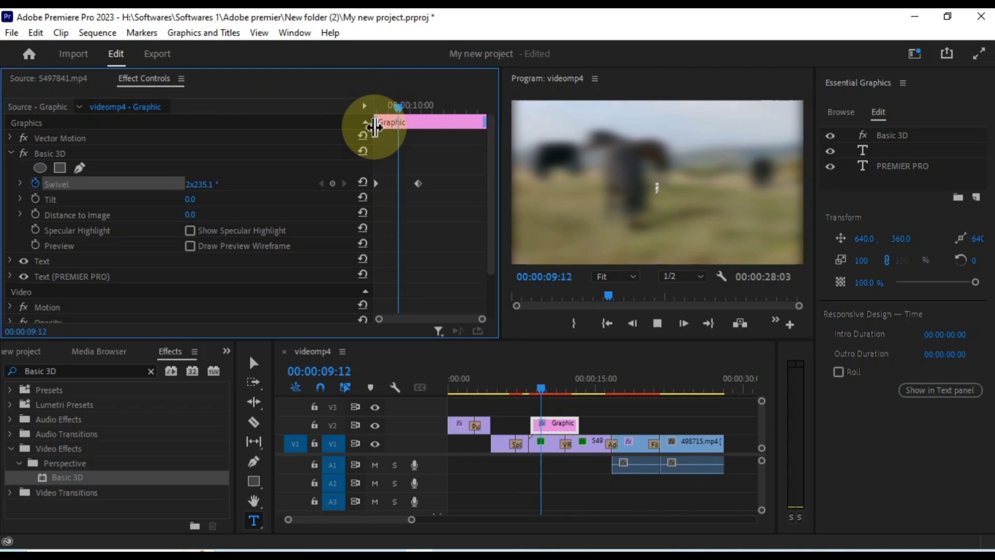
key(space)
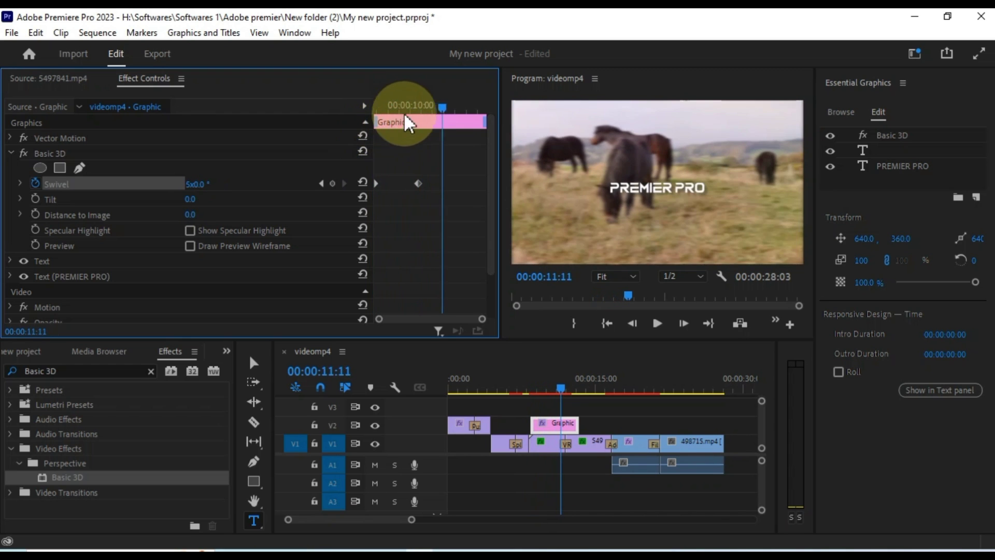
- Apply Ease In to the ending Swivel keyframe and Ease Out to the first one, and preview the eased rotation
drag(446, 113, 375, 141)
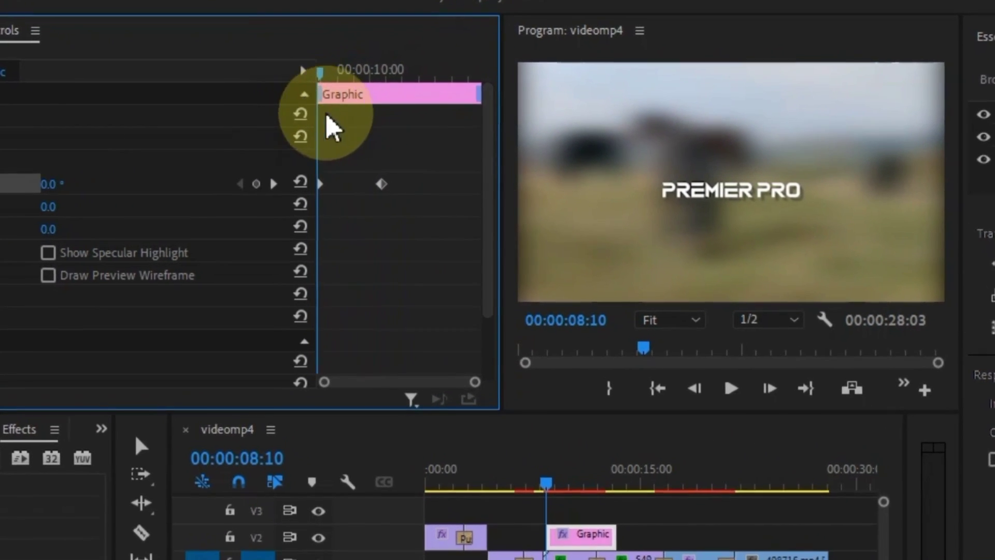
right_click(379, 184)
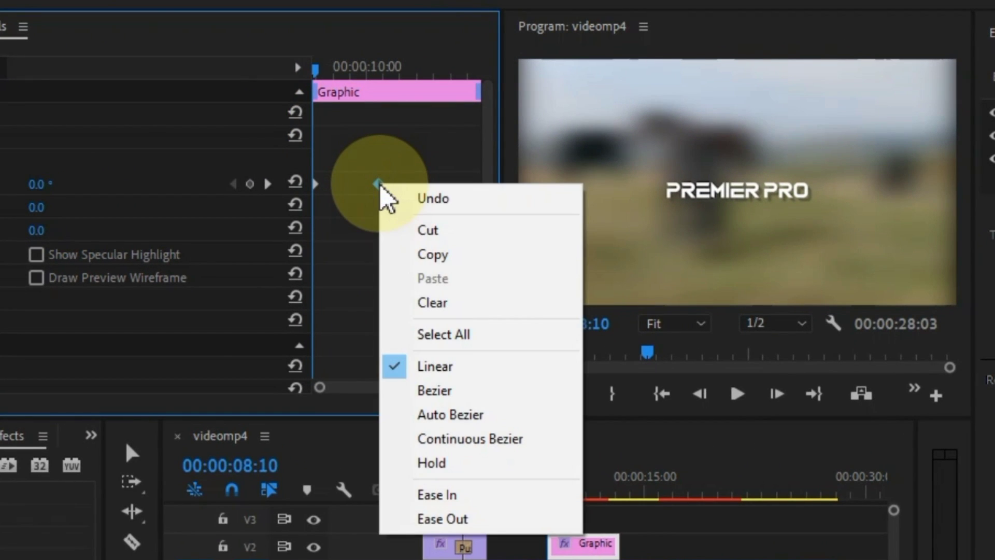
click(473, 495)
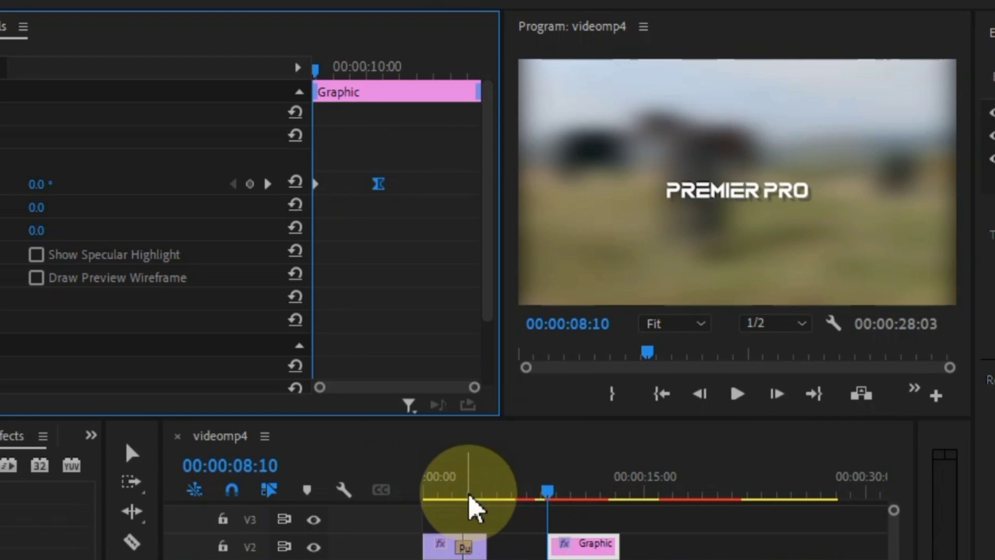
right_click(315, 184)
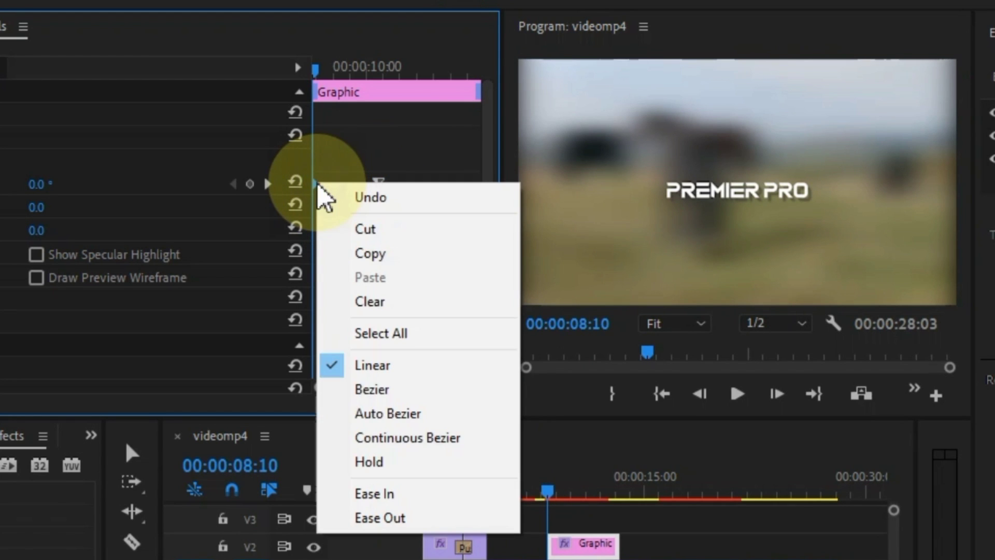
click(396, 518)
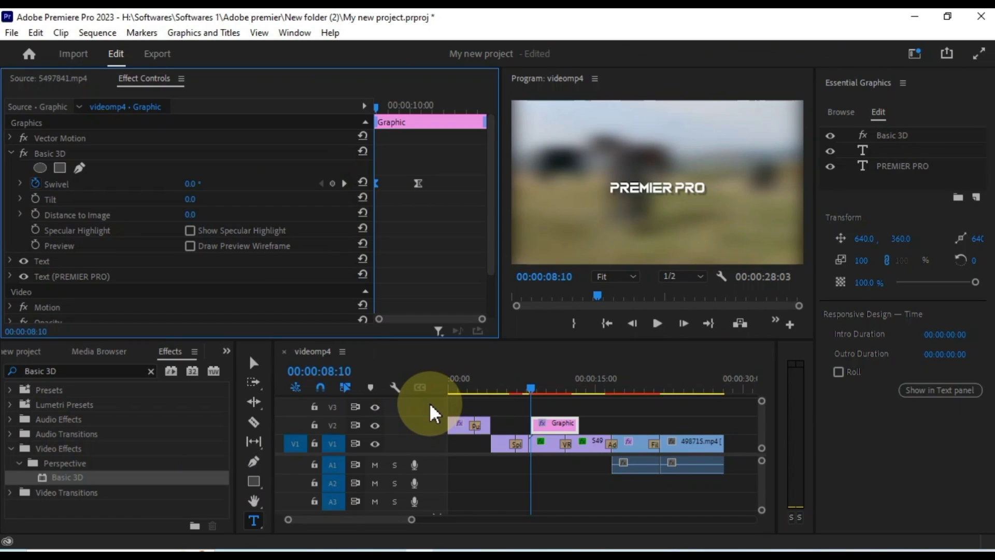
key(space)
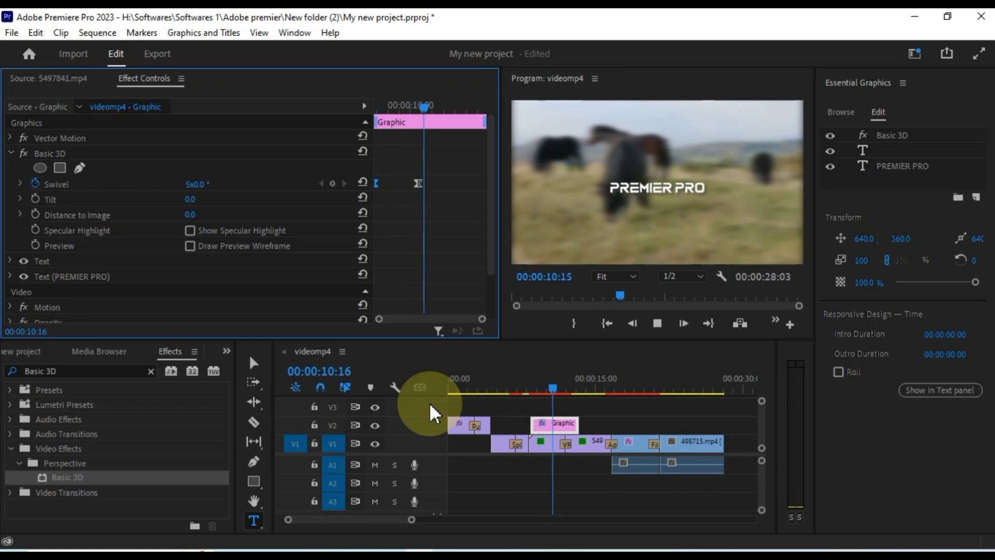
key(space)
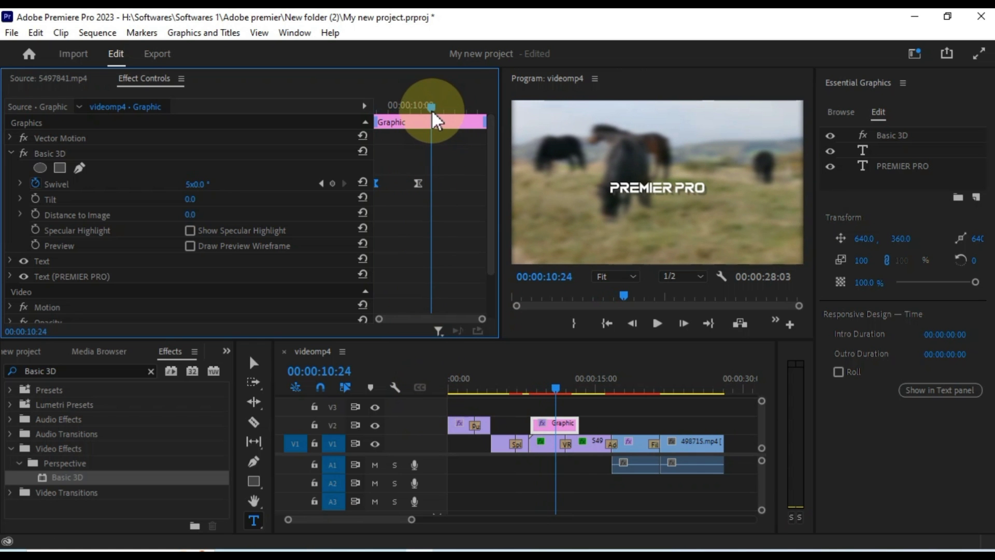
- Reshape the Swivel velocity curve to peak near the first keyframe with a long ease into the last one, and preview the rotation
drag(434, 118, 360, 130)
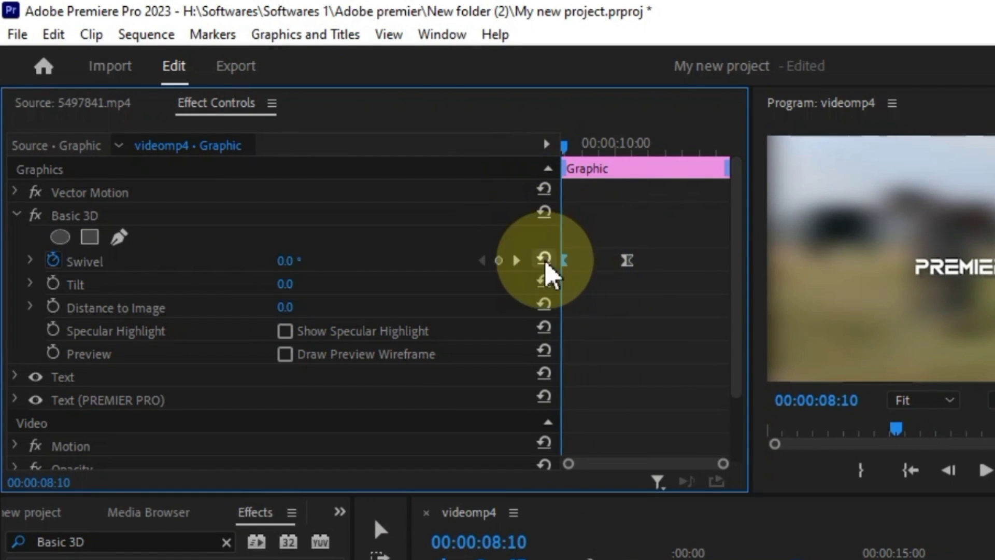
click(29, 261)
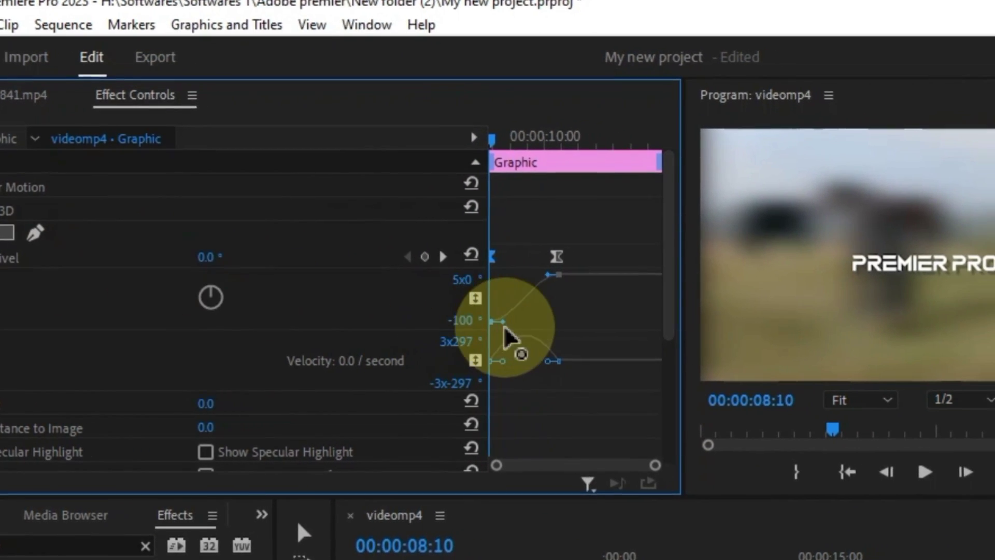
click(550, 363)
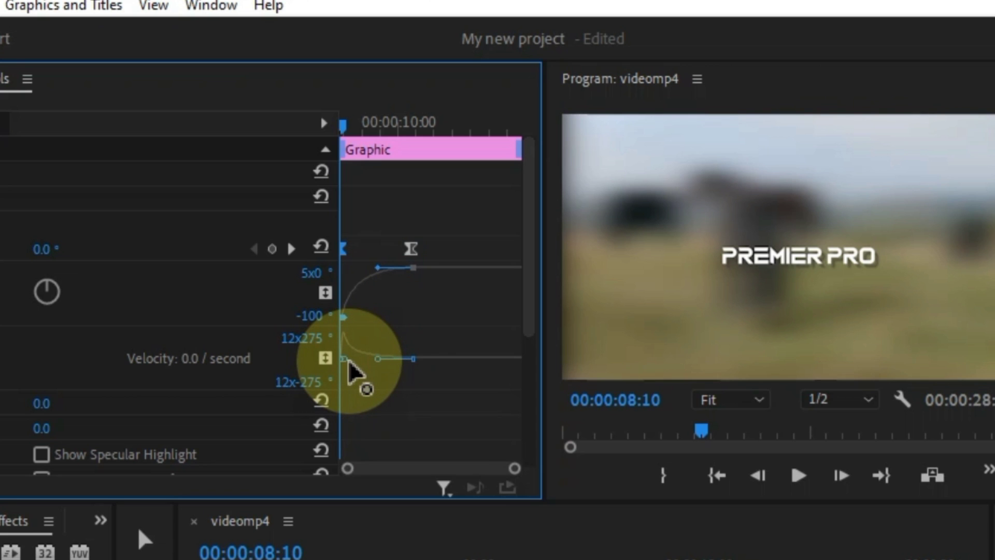
key(space)
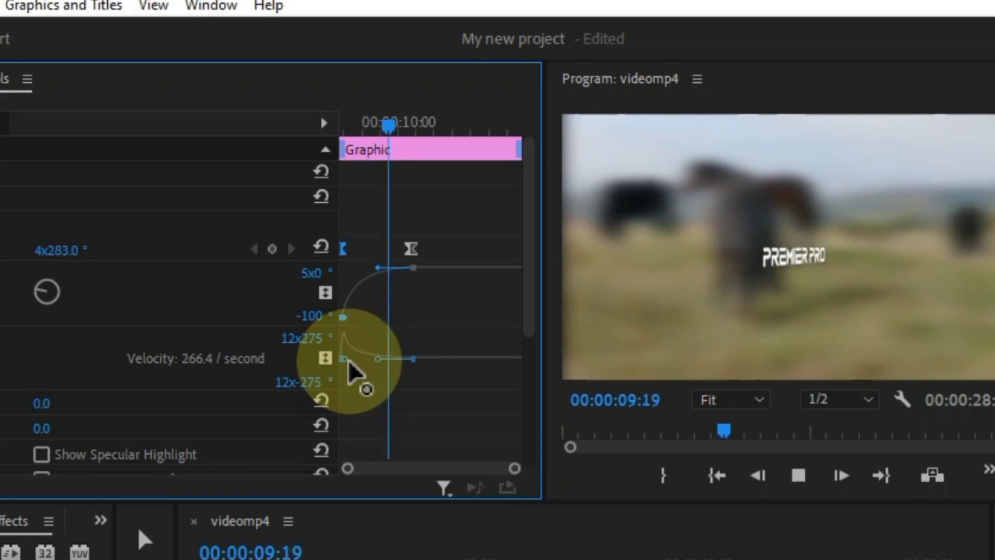
click(442, 139)
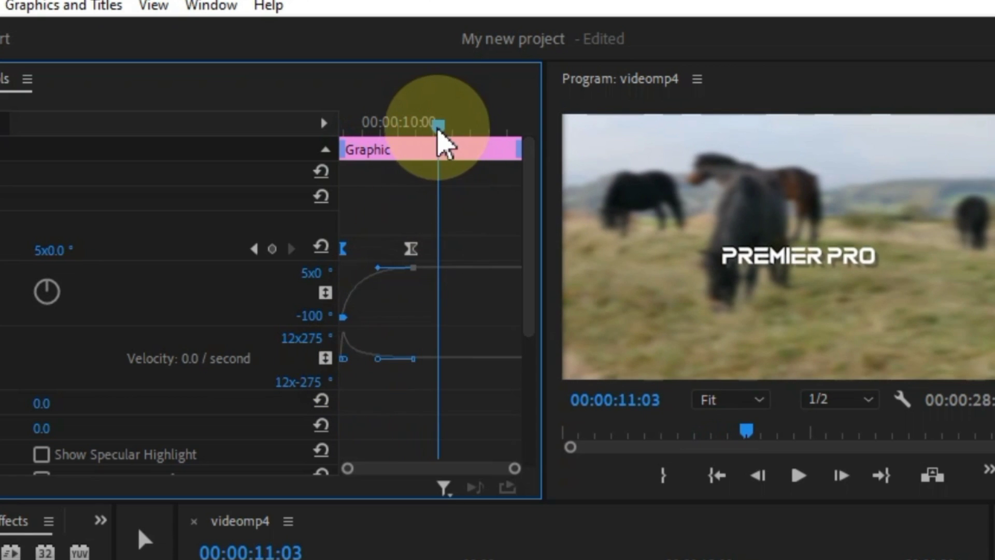
drag(442, 140, 322, 141)
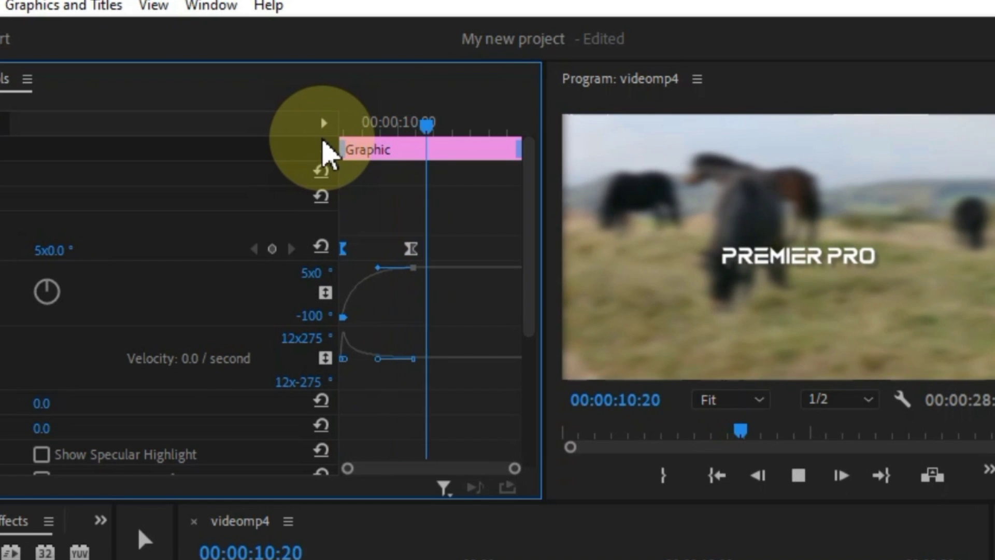
key(space)
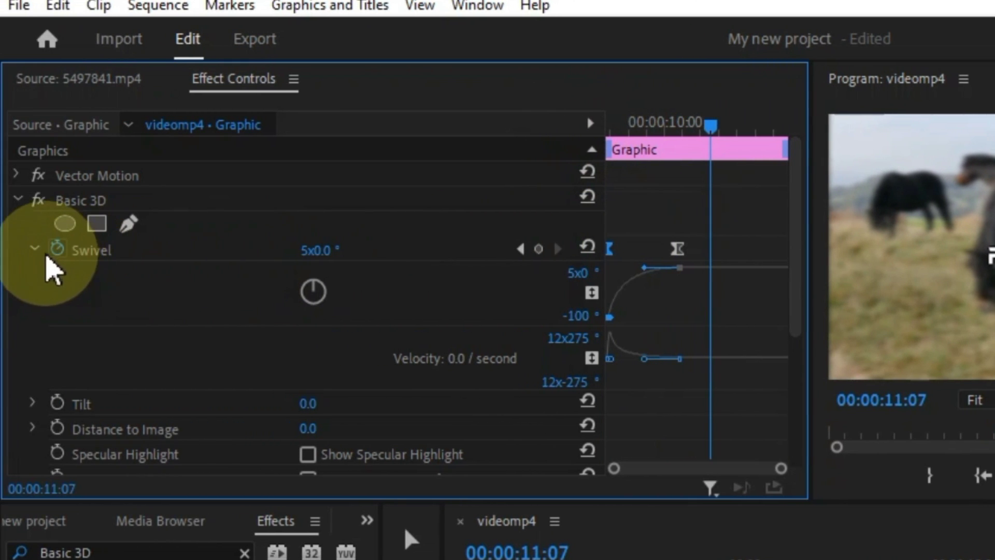
click(34, 248)
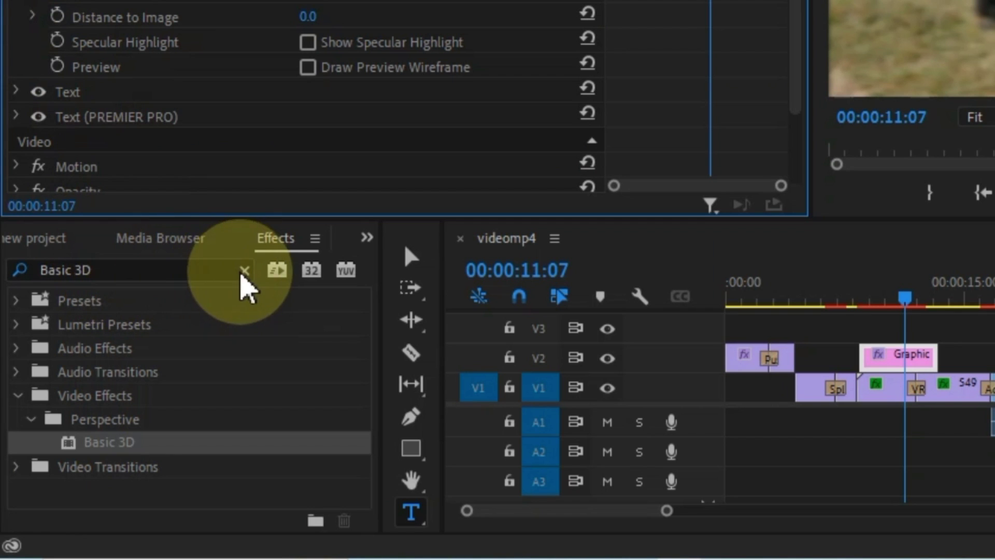
- Search the effects library for "Direction blur" and apply Directional Blur to the title graphic clip on track V2
click(244, 553)
click(188, 268)
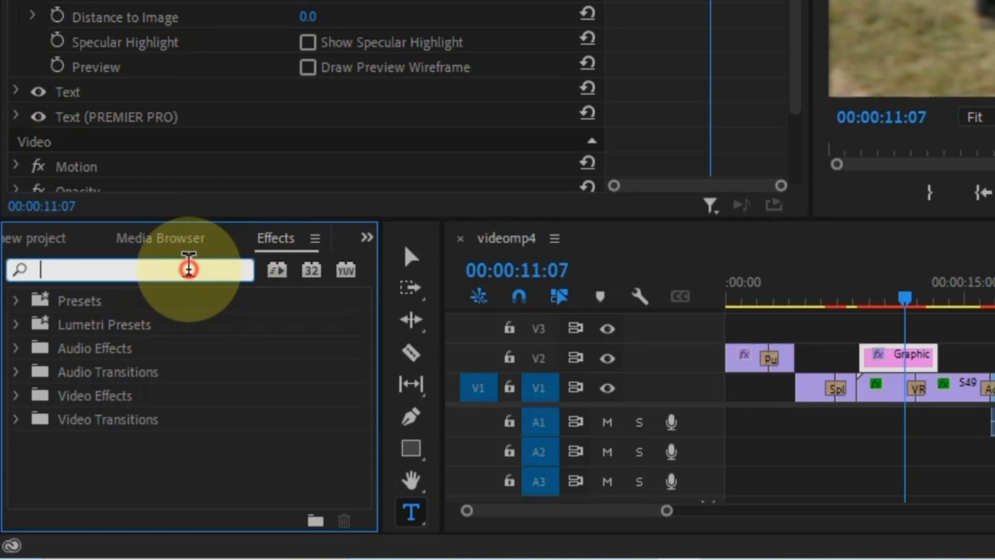
text(Directio)
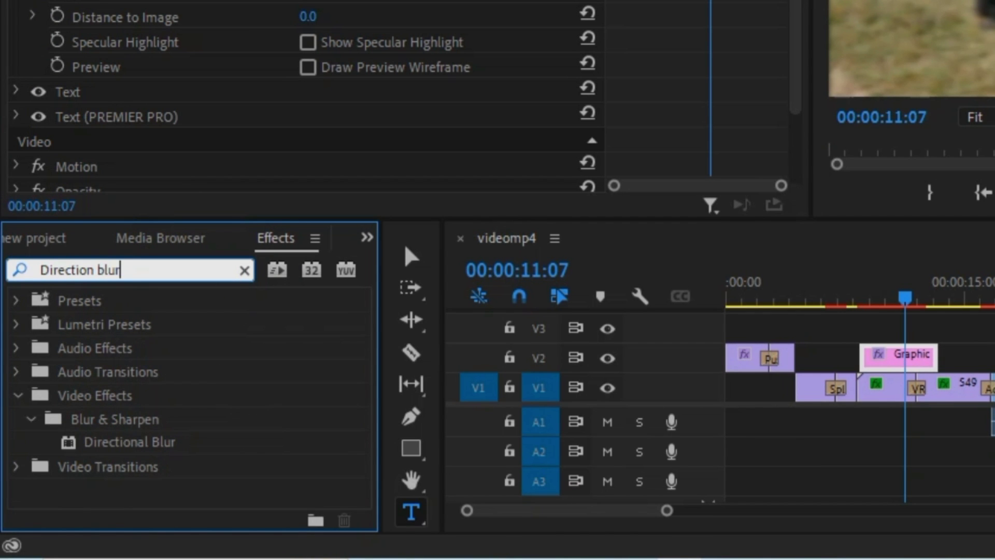
text(n blur)
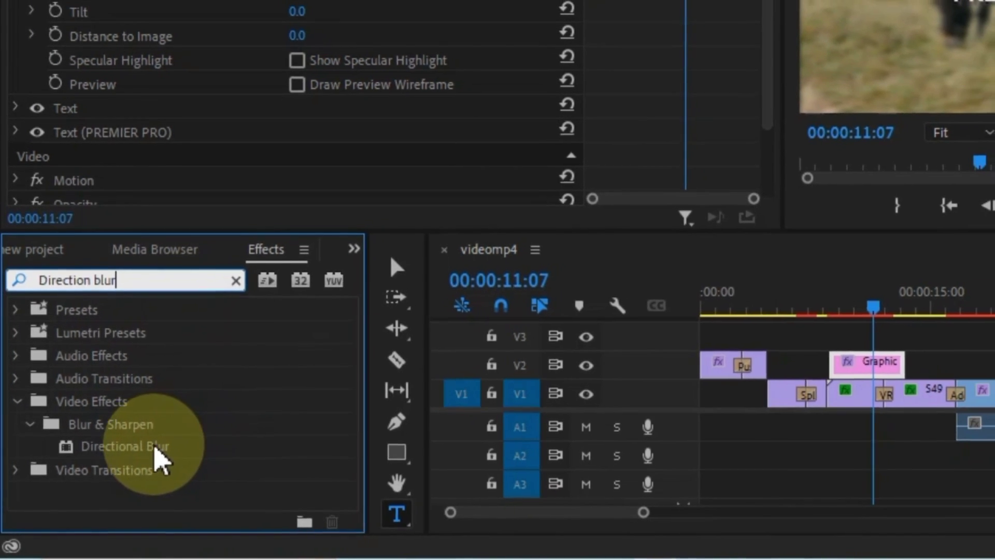
click(120, 440)
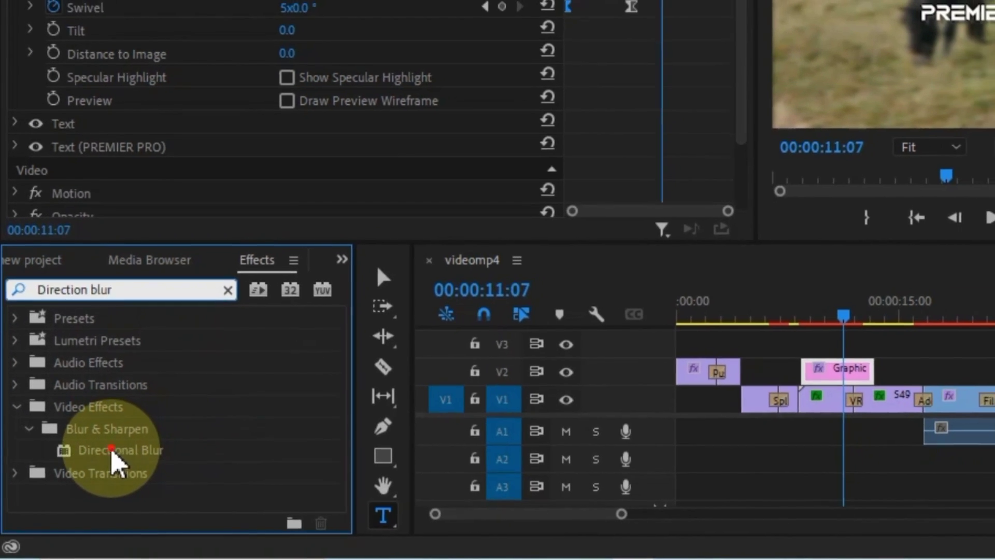
drag(112, 449, 815, 370)
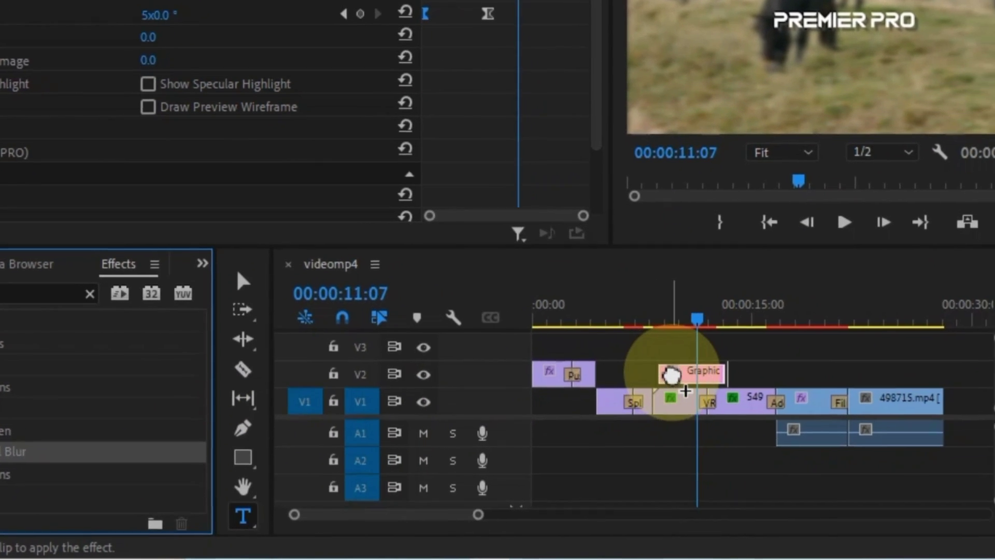
drag(672, 375, 673, 374)
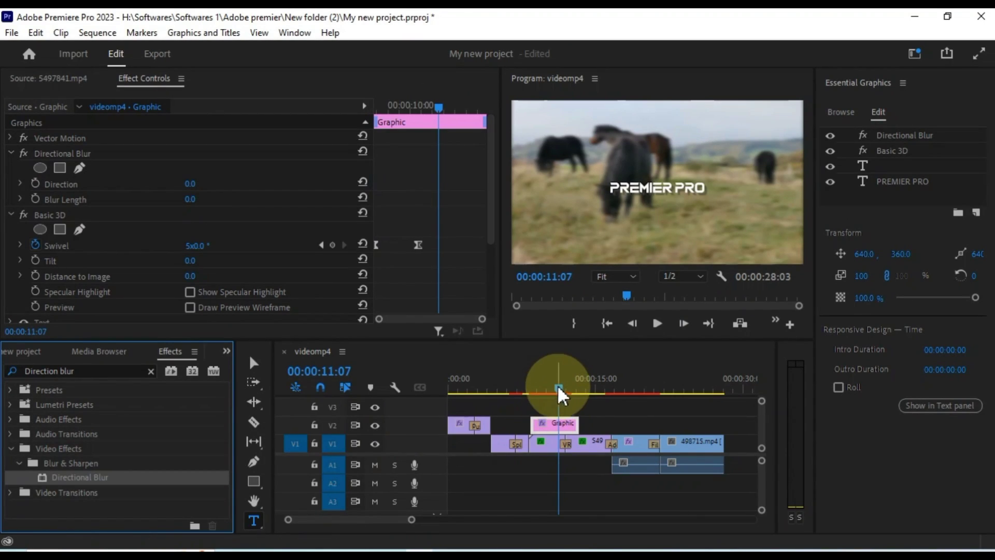
- Add a Directional Blur Blur Length keyframe at the graphic's start, 00:00:08:10, with a value of 50
drag(559, 389, 531, 397)
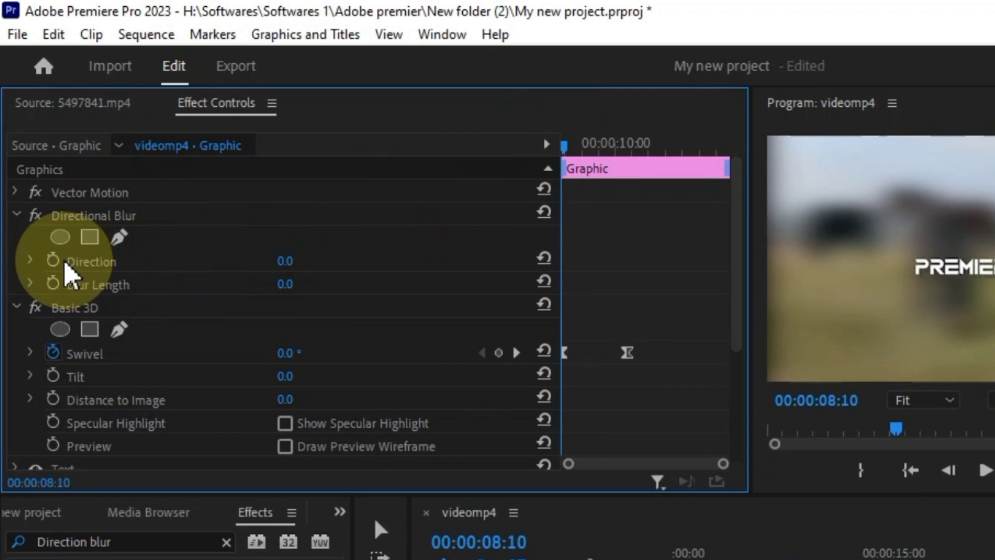
click(31, 283)
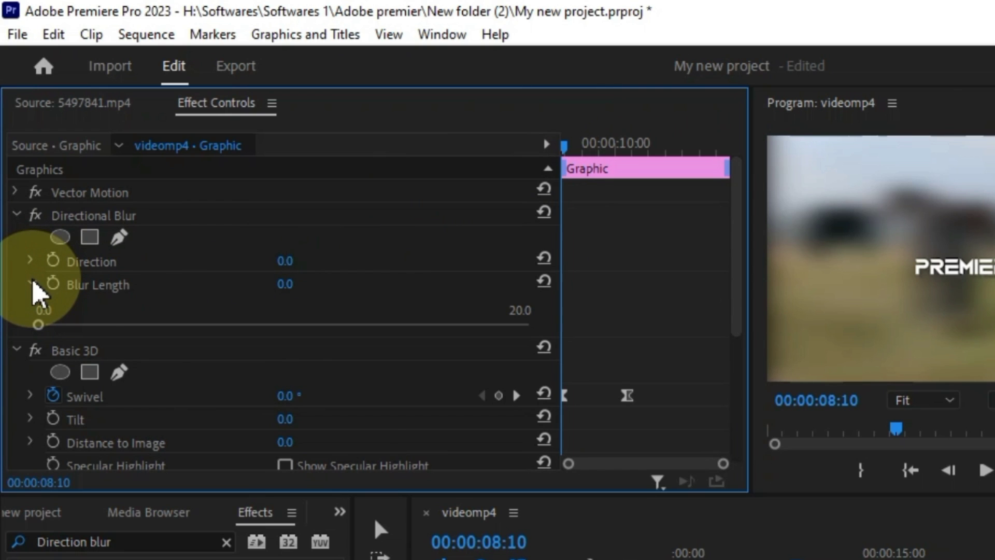
click(31, 283)
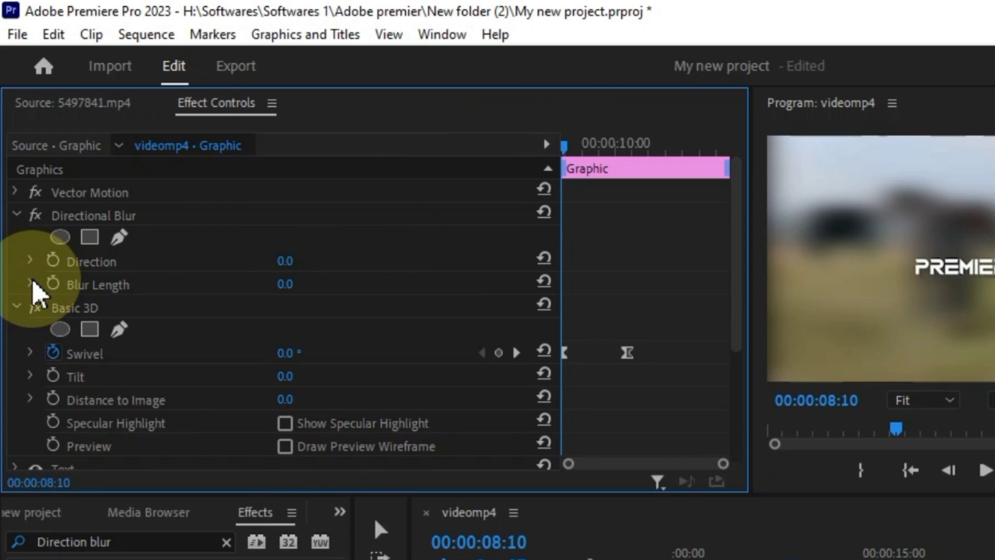
click(53, 283)
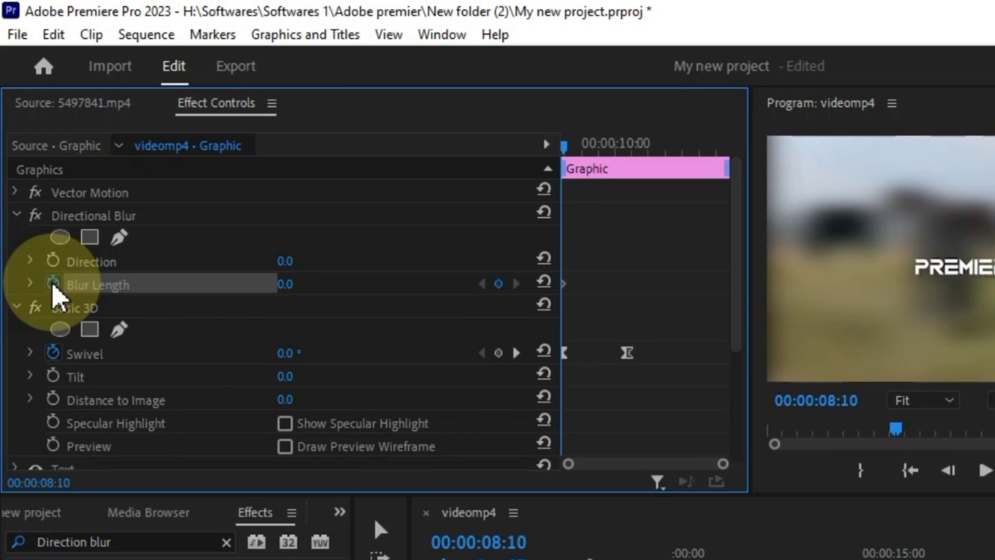
click(284, 284)
text(18)
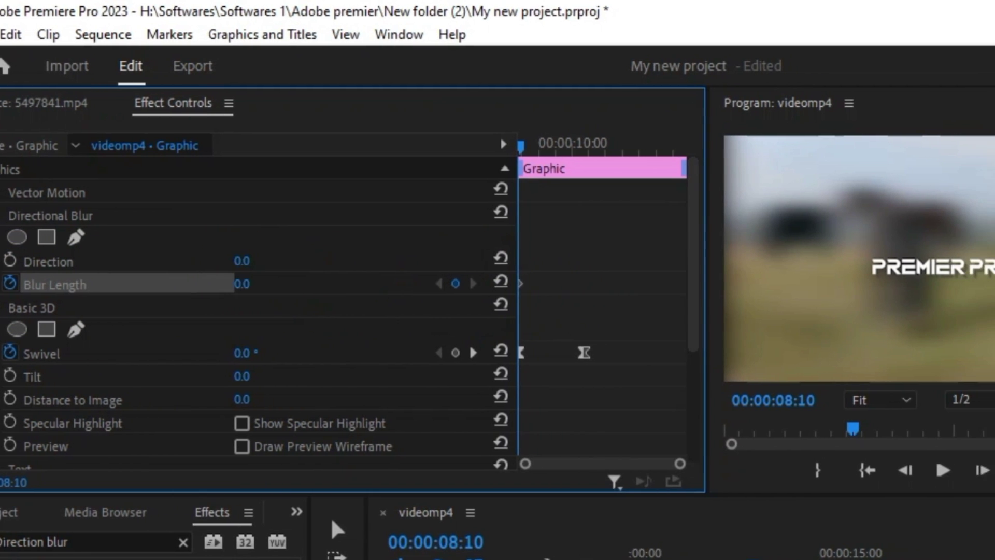
key(Return)
drag(188, 284, 218, 283)
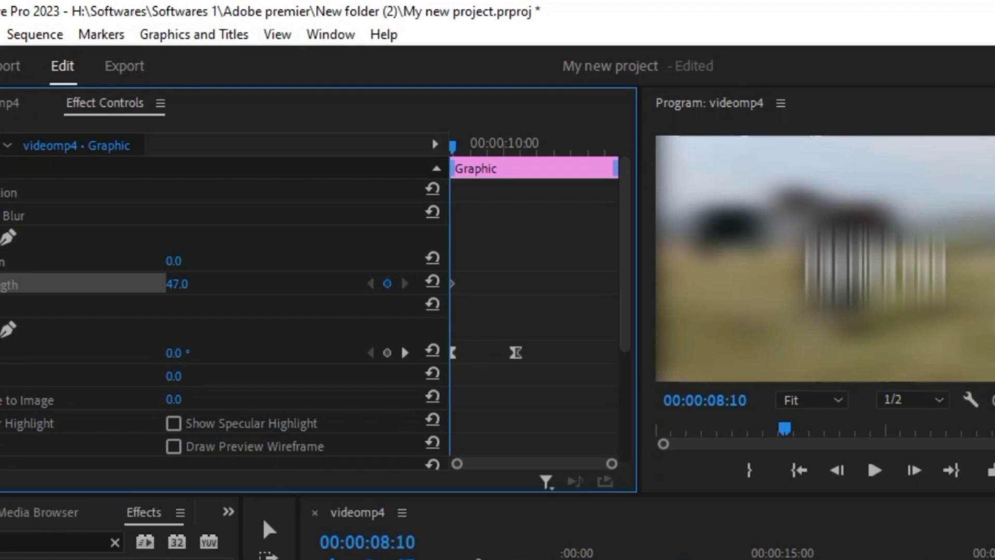
click(196, 283)
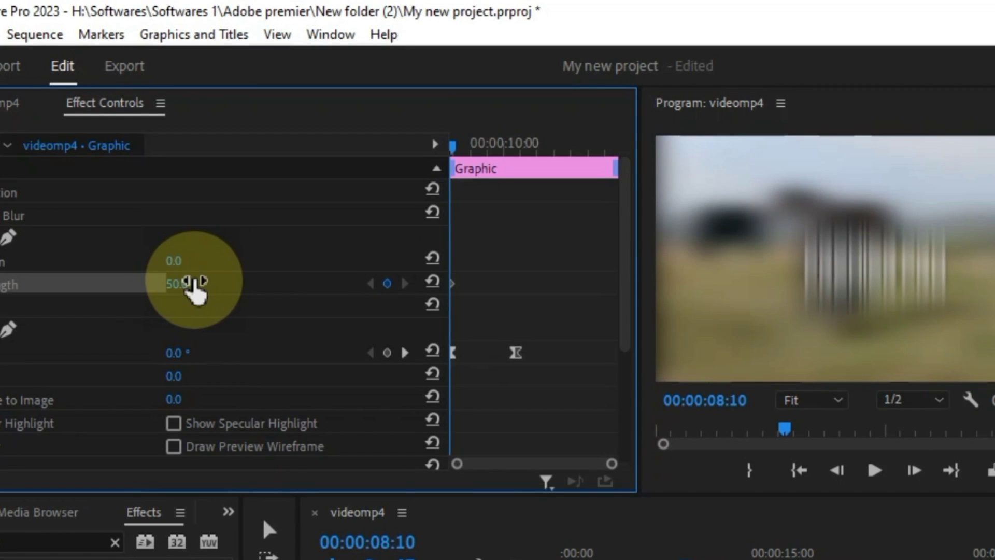
- Add a Directional Blur Blur Length keyframe with a value of 0 at 00:00:10:10, and preview the blur animation from the graphic's start
click(550, 394)
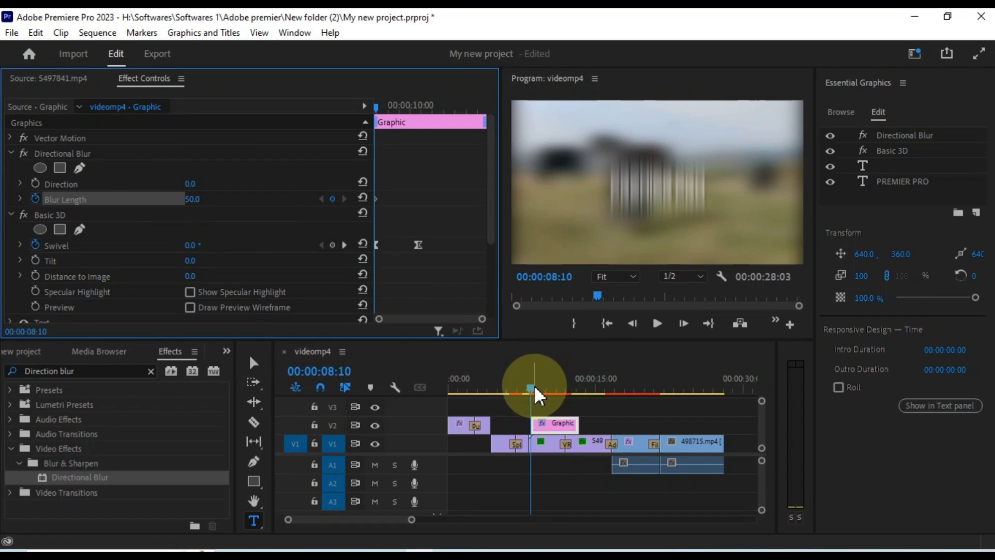
drag(535, 389, 539, 389)
drag(396, 106, 419, 118)
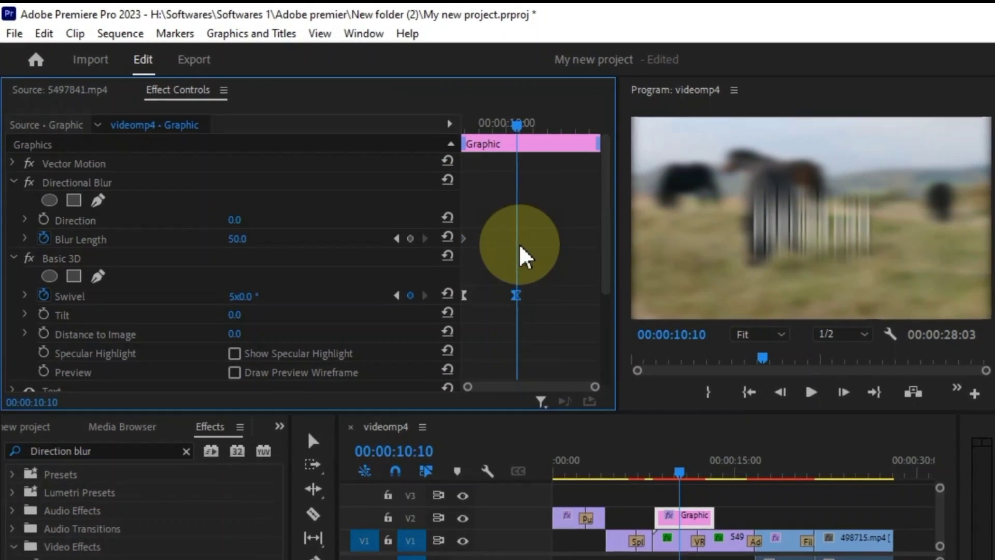
click(421, 197)
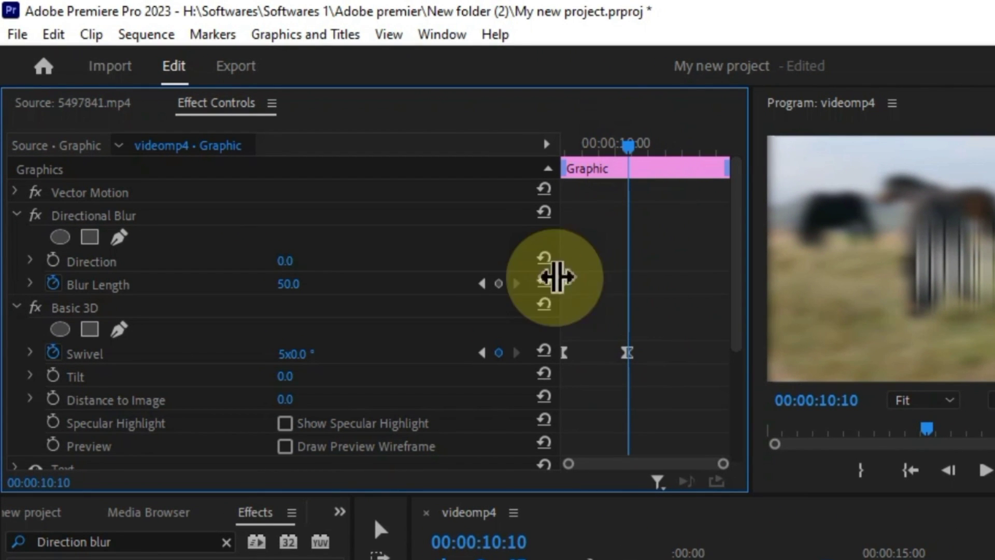
click(498, 285)
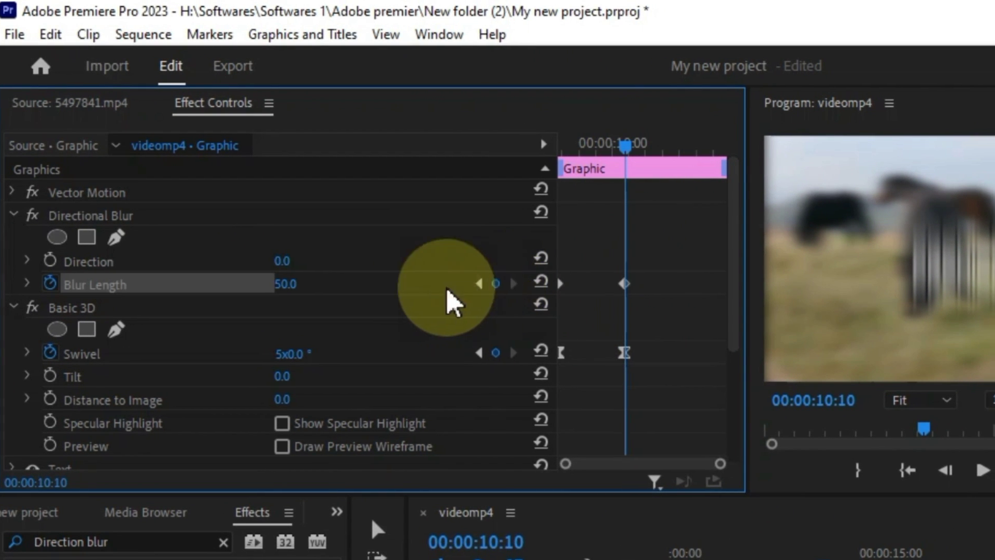
drag(306, 286, 299, 286)
drag(165, 284, 151, 284)
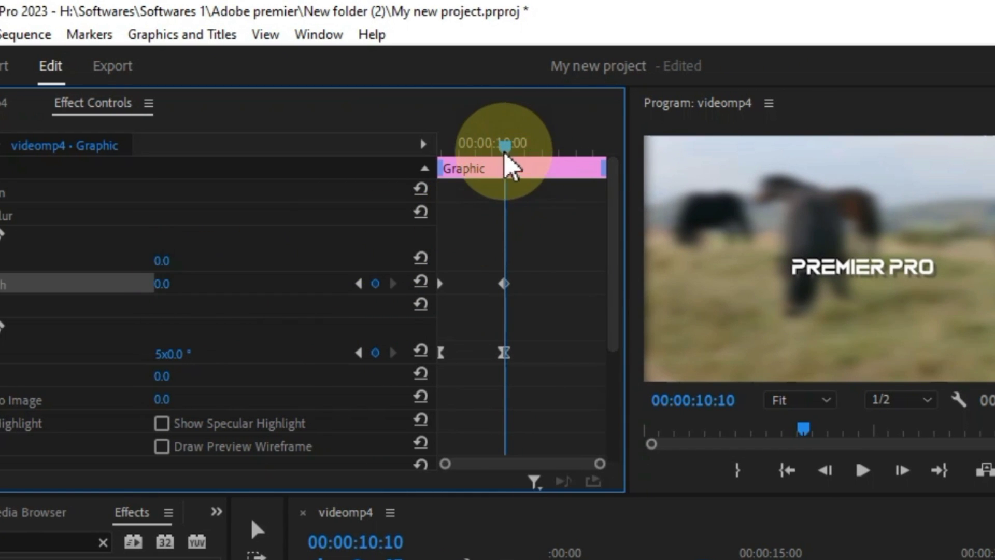
drag(500, 148, 392, 176)
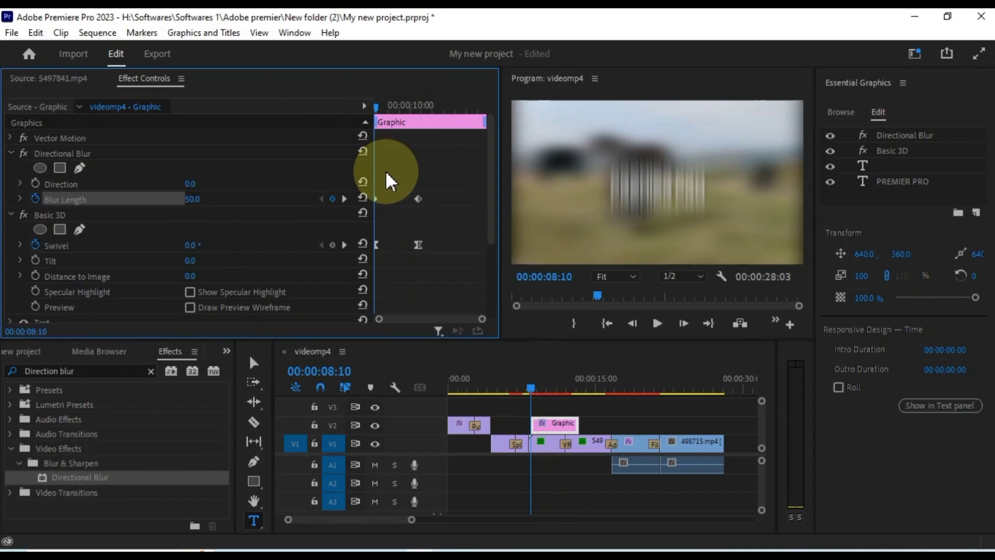
key(space)
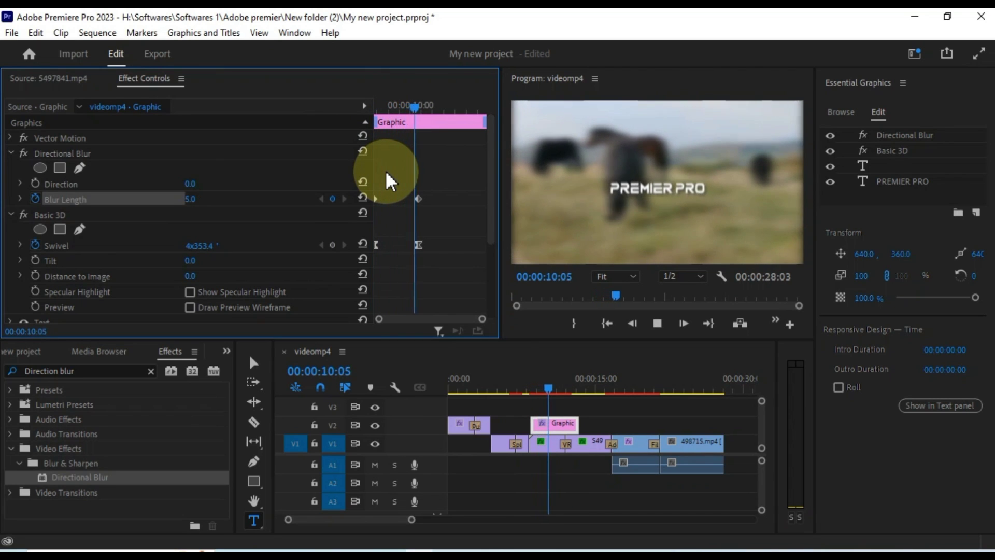
key(space)
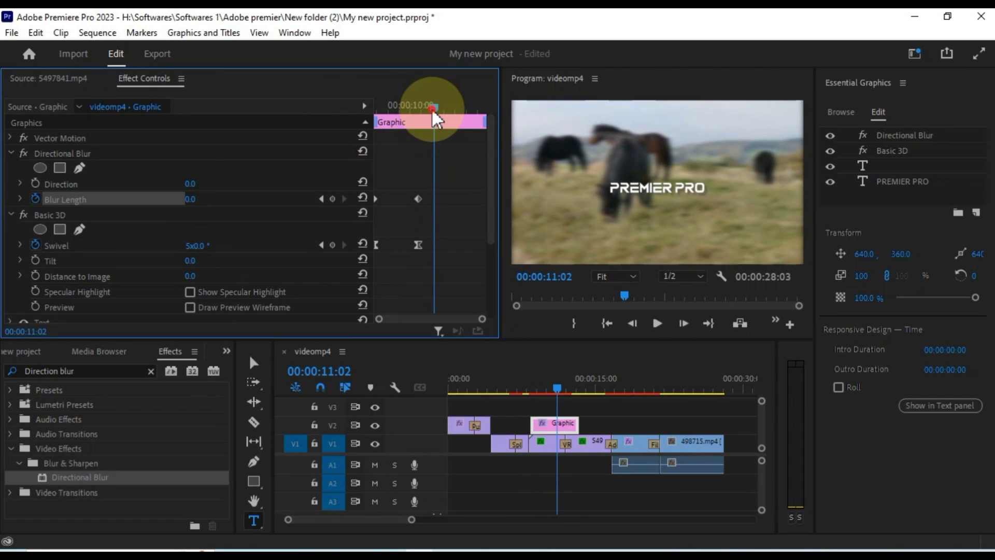
- Set the Directional Blur Direction to 90° so the title blurs horizontally
drag(434, 107, 374, 130)
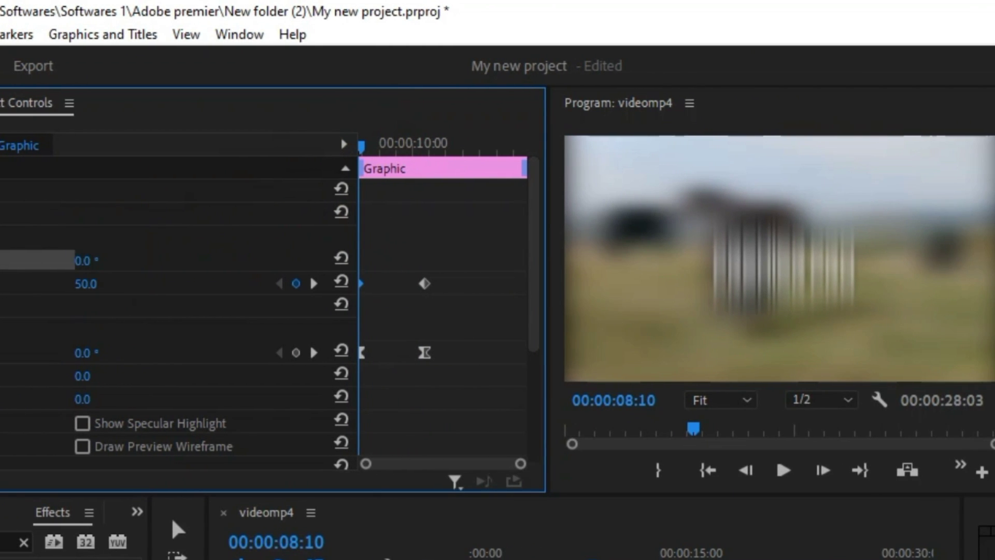
drag(83, 260, 89, 260)
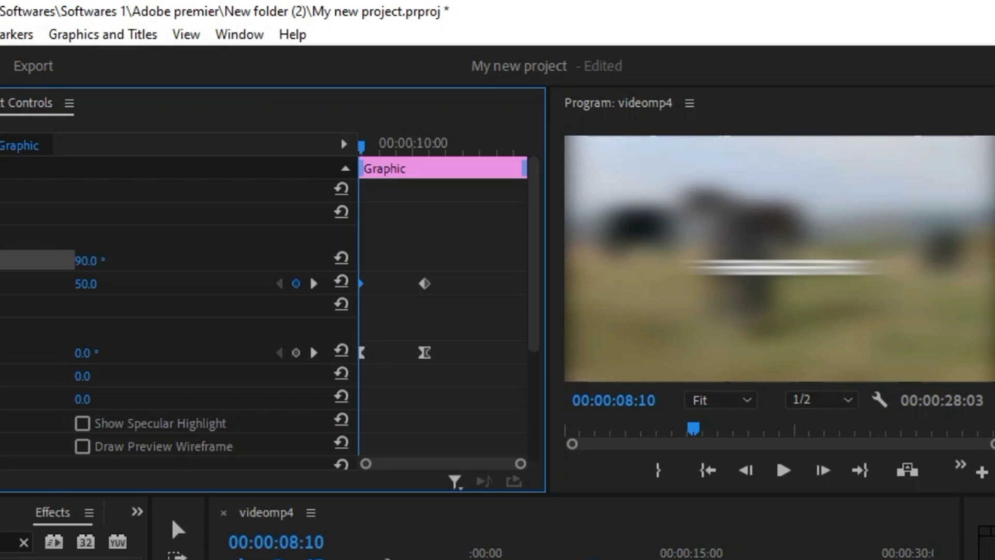
click(99, 259)
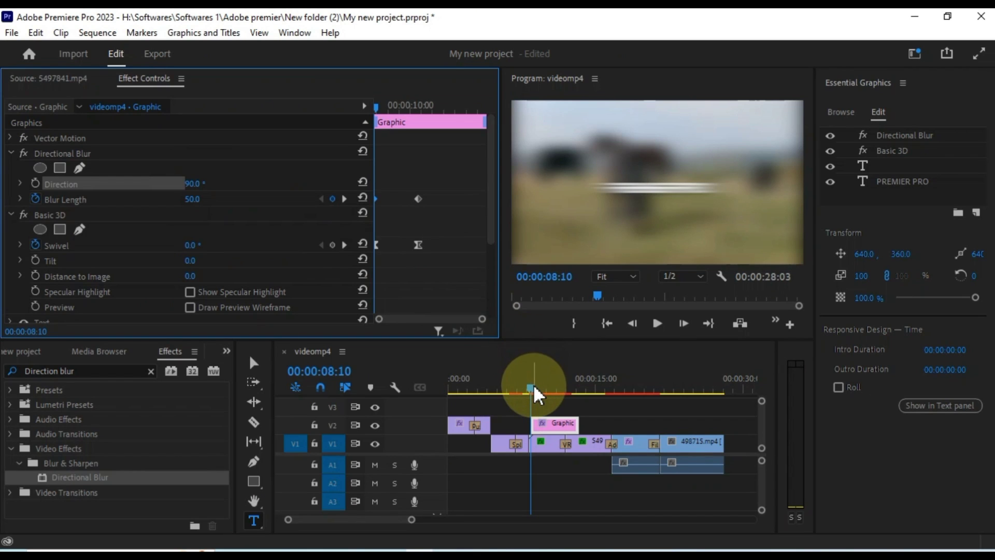
mouse_move(534, 388)
mouse_down()
mouse_move(568, 394)
mouse_move(530, 392)
mouse_up()
- Apply Ease In to the ending Blur Length keyframe and Ease Out to the first one, and preview the title animation
right_click(417, 199)
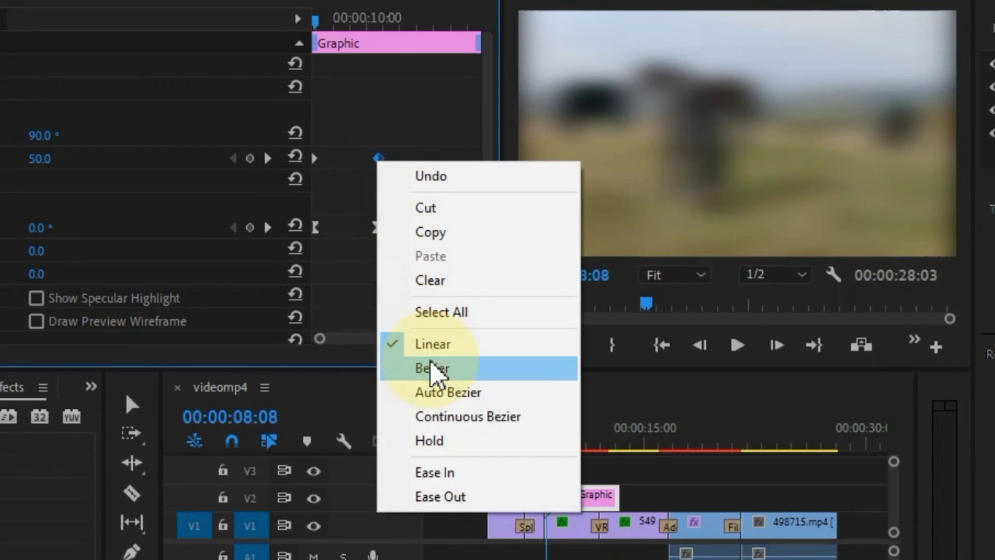
click(449, 470)
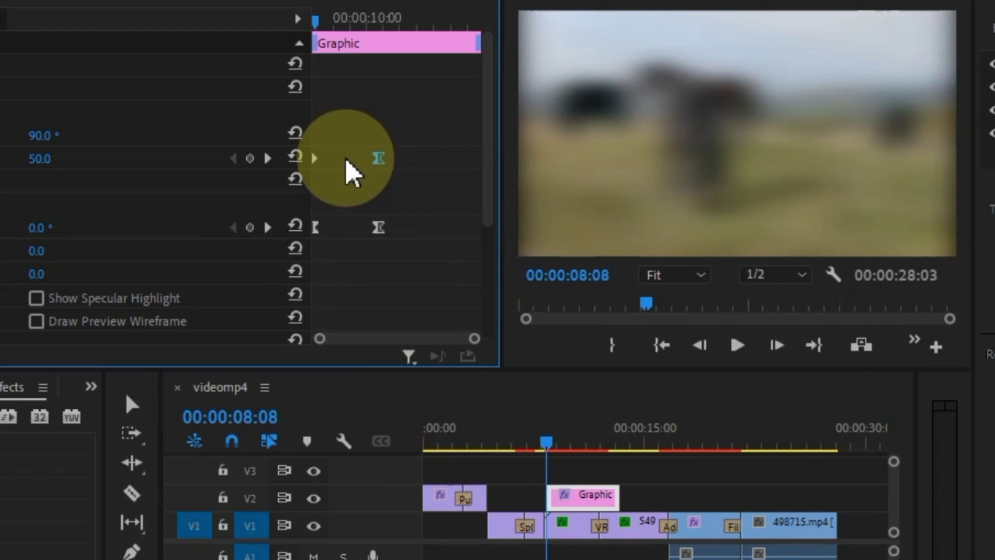
right_click(317, 158)
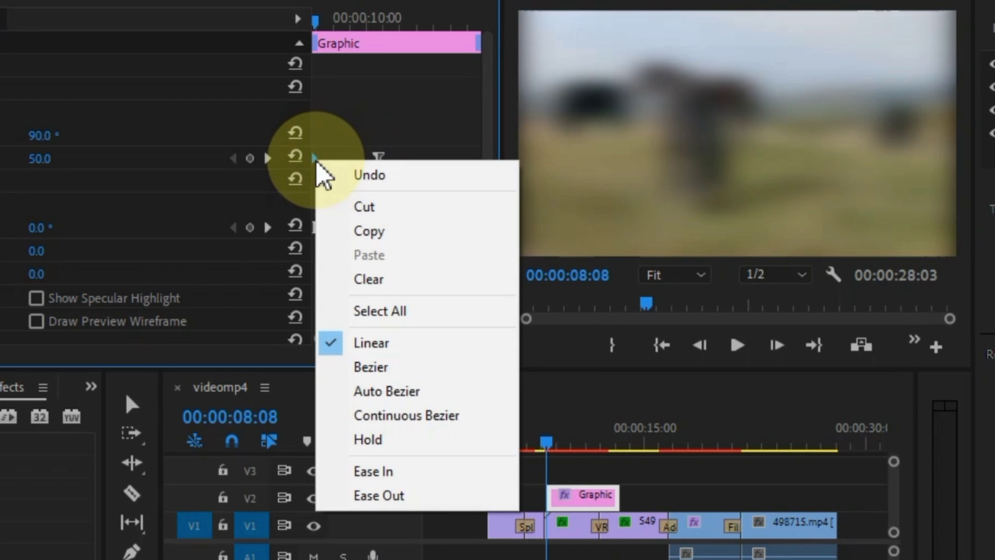
click(391, 495)
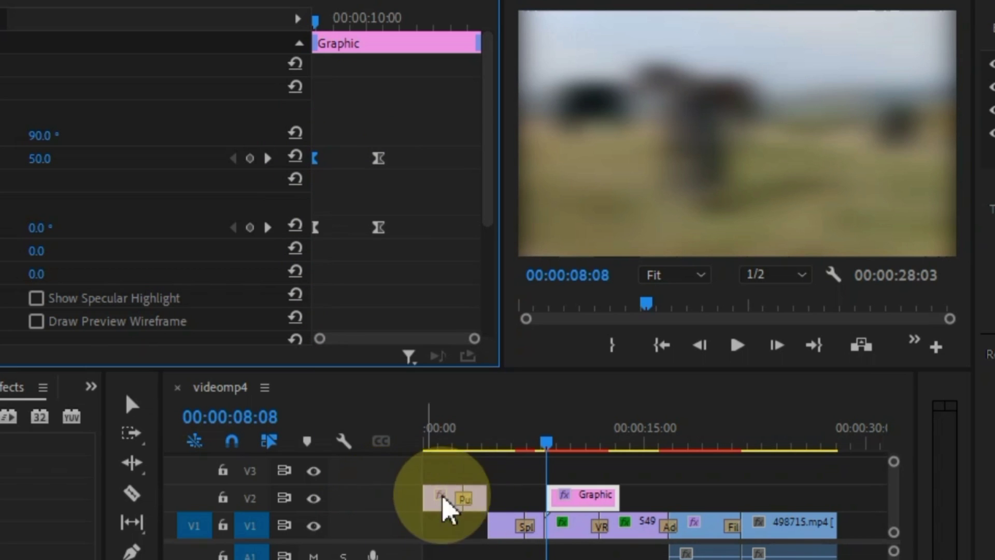
click(590, 471)
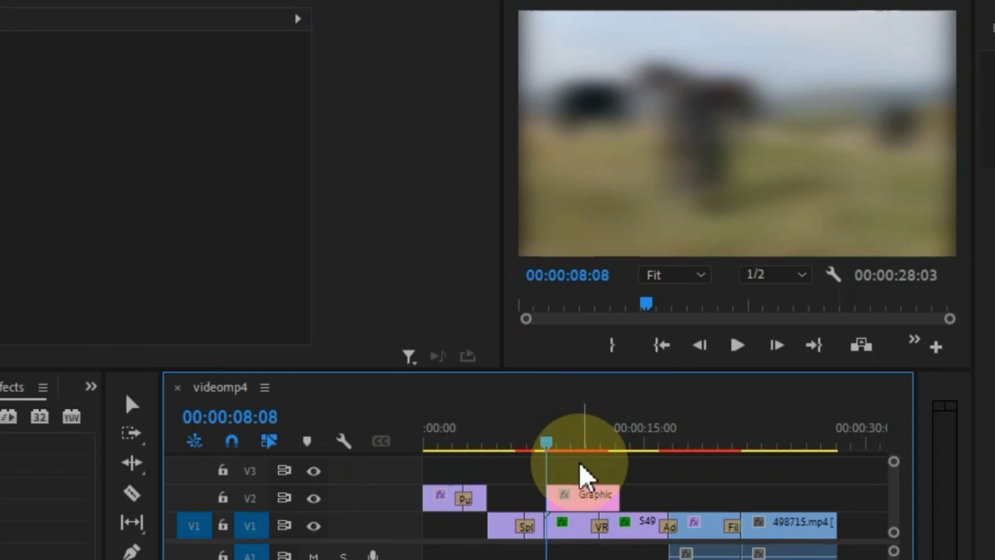
click(539, 443)
key(space)
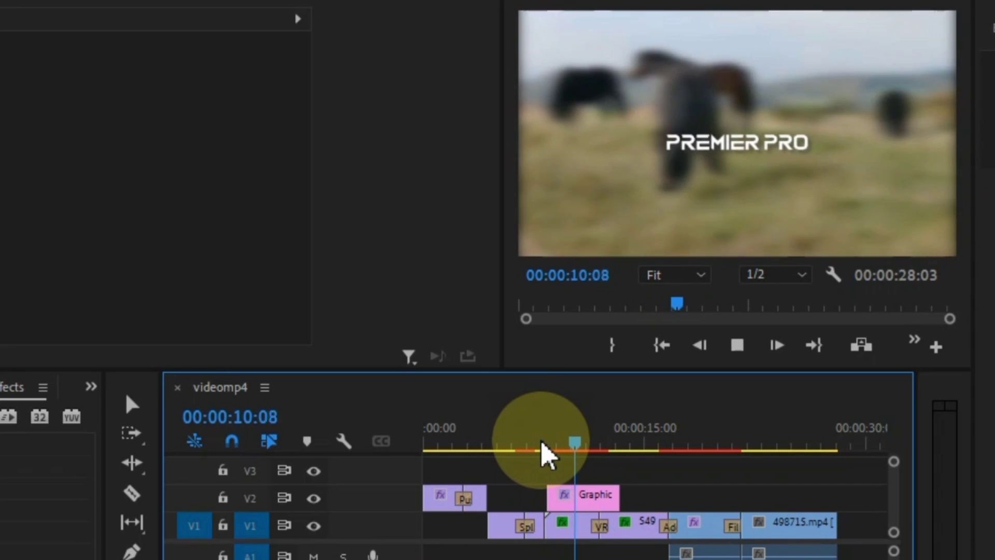
key(space)
- Move the title graphic's ending Swivel and Blur Length keyframes to 00:00:09:14, and preview the shortened animation from the graphic's start
click(588, 497)
click(564, 445)
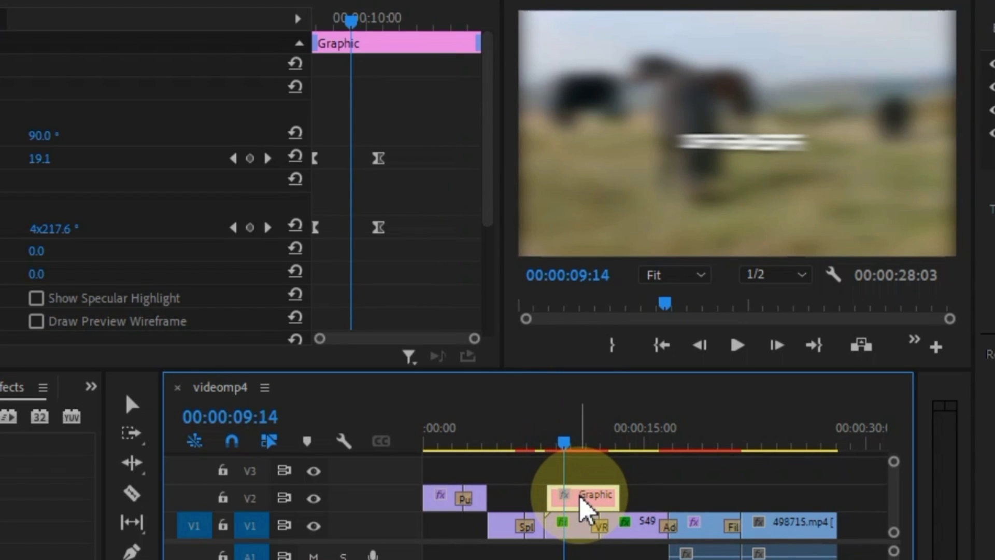
drag(380, 228, 363, 237)
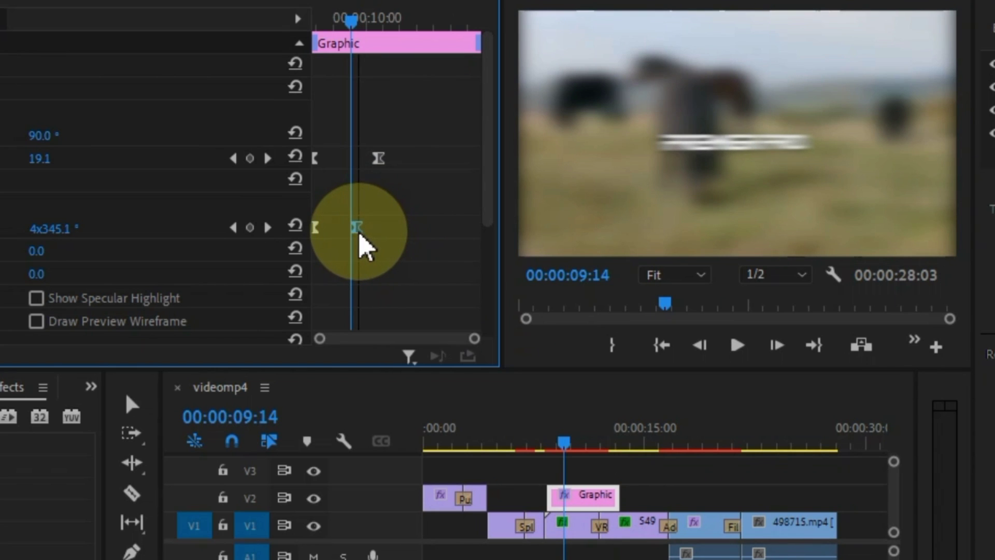
click(372, 157)
drag(380, 157, 360, 157)
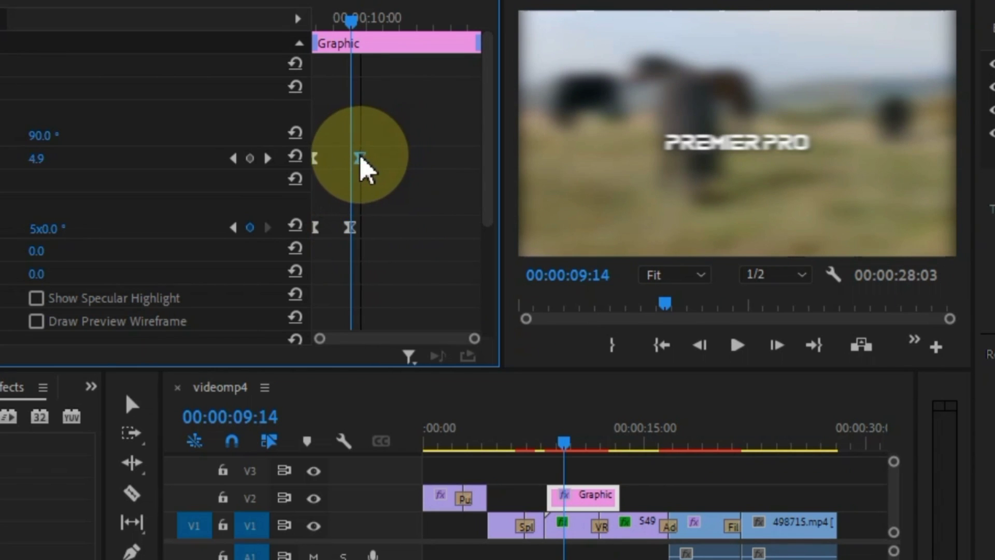
drag(351, 18, 304, 49)
key(space)
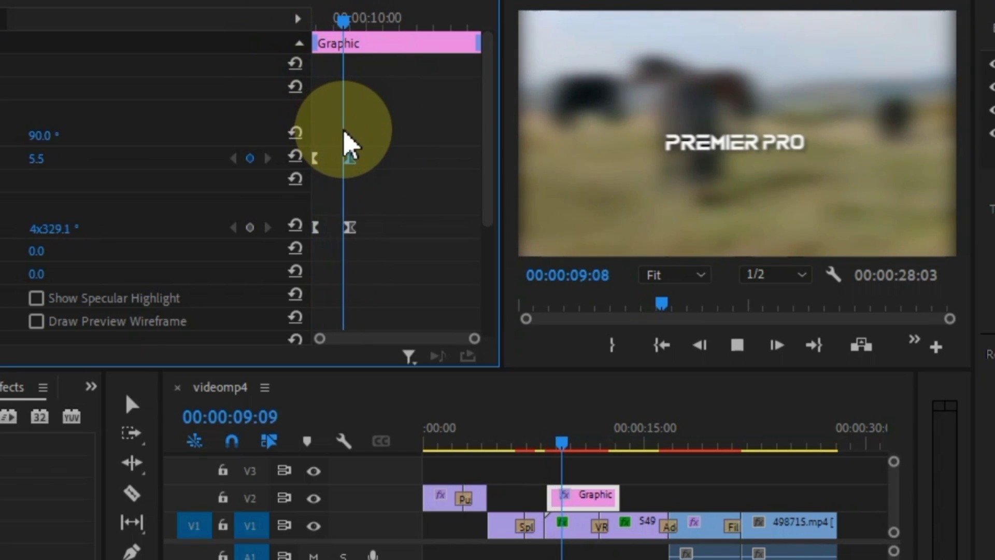
key(space)
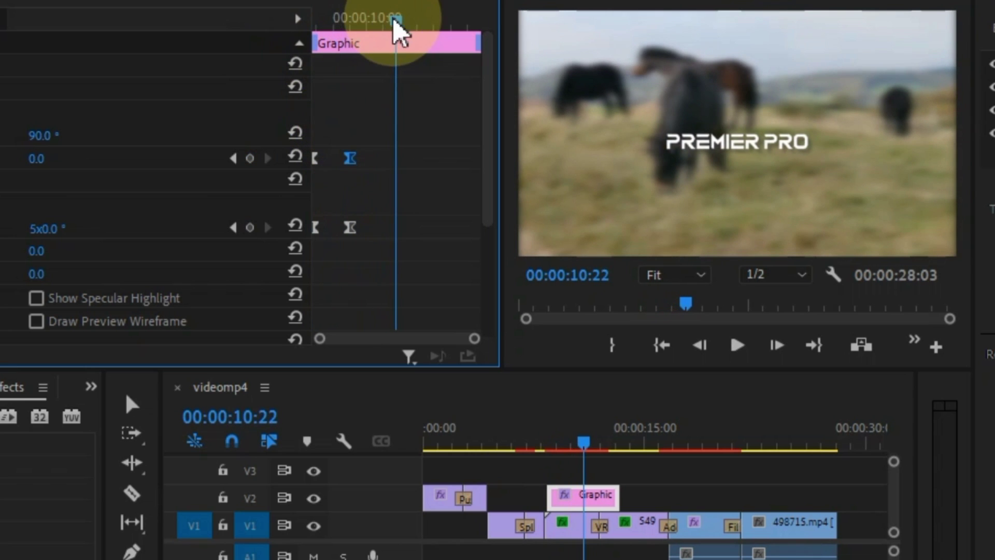
drag(395, 21, 310, 70)
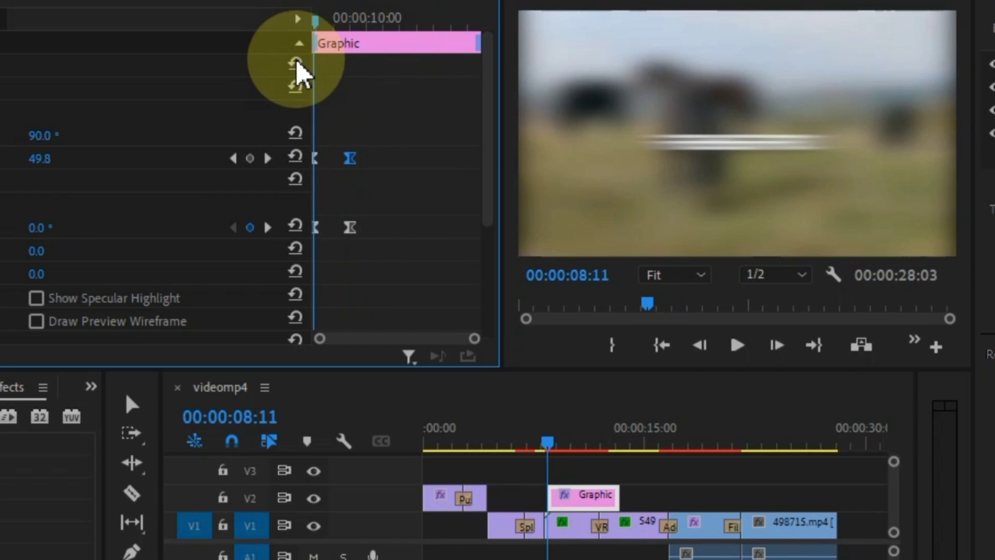
key(space)
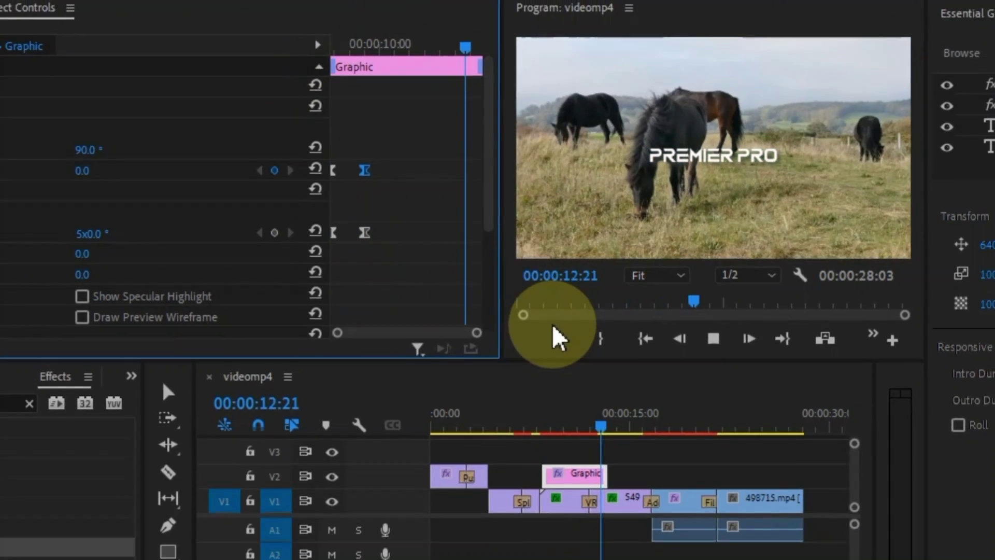
key(space)
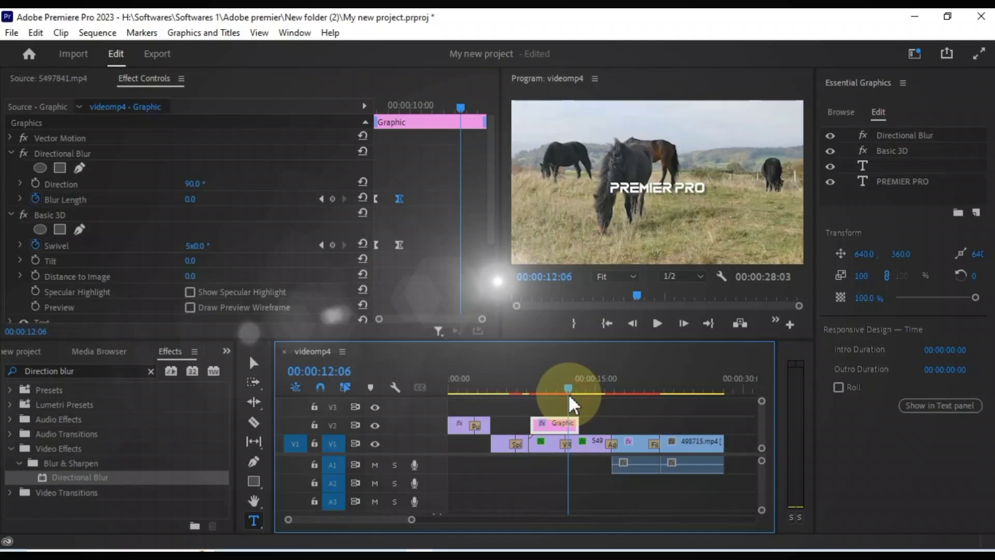
- Add an Opacity keyframe of 100% to the title graphic at 00:00:11:20
mouse_move(569, 399)
mouse_down()
mouse_move(557, 399)
mouse_move(569, 407)
mouse_up()
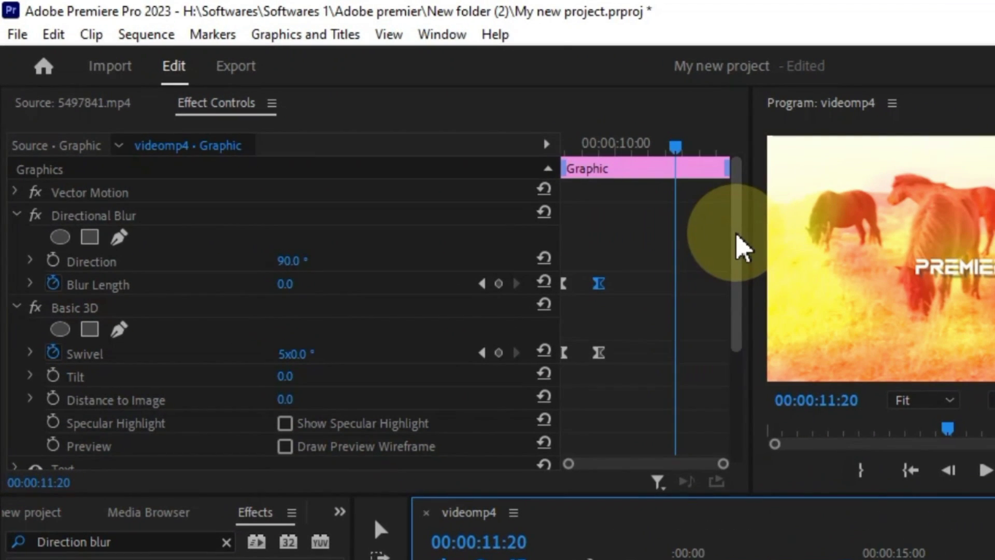
drag(736, 236, 739, 363)
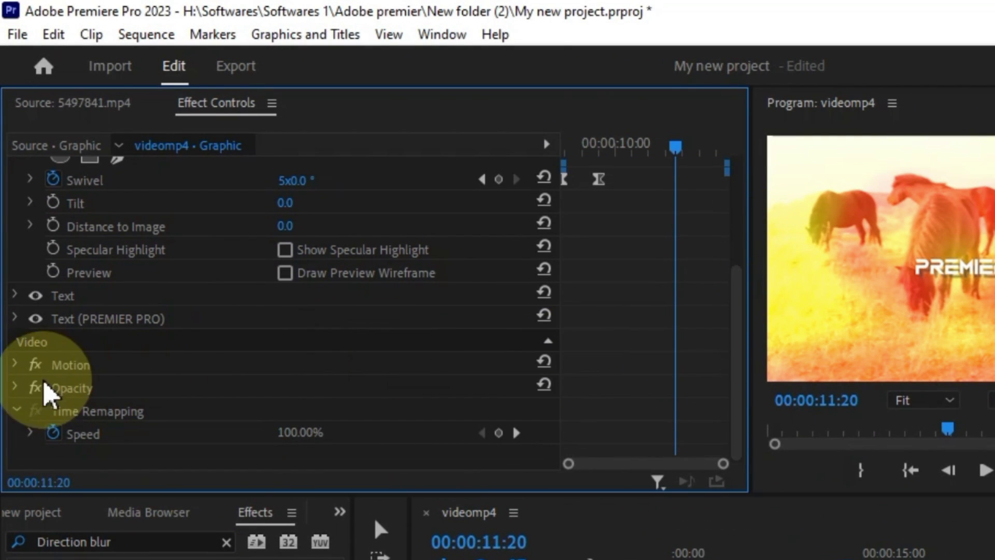
click(15, 388)
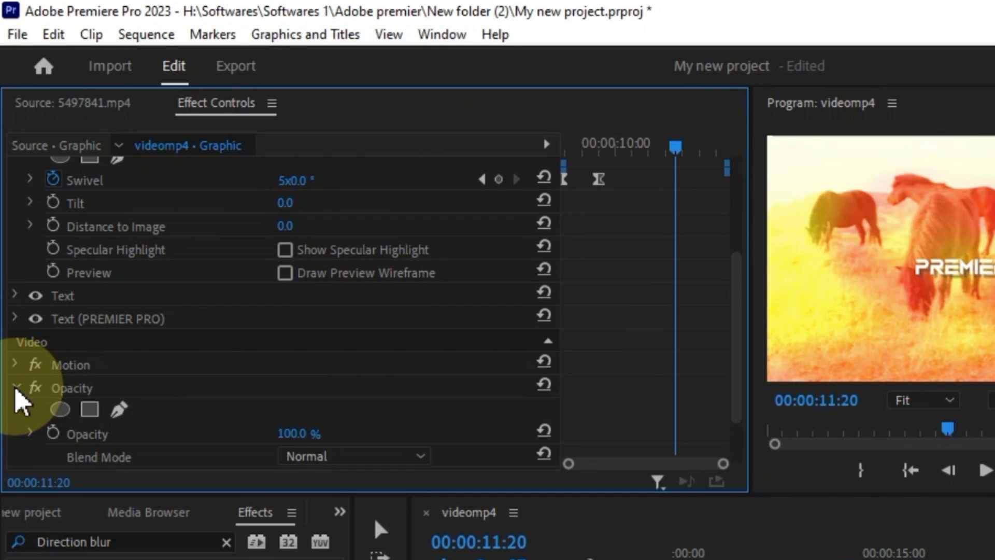
click(53, 434)
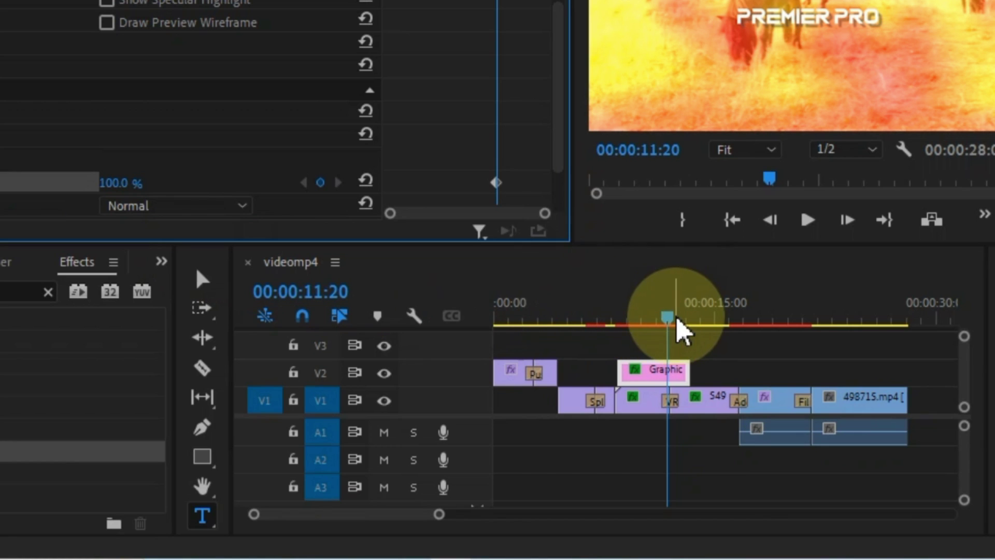
- Add an Opacity keyframe of 0% near the graphic's end, at 00:00:13:02
drag(676, 318, 688, 335)
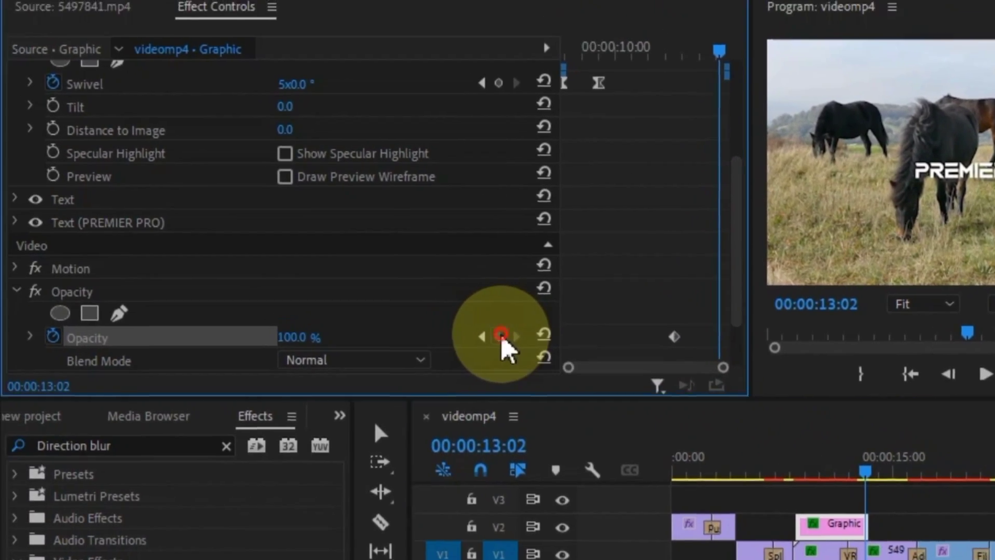
click(500, 337)
drag(316, 337, 236, 345)
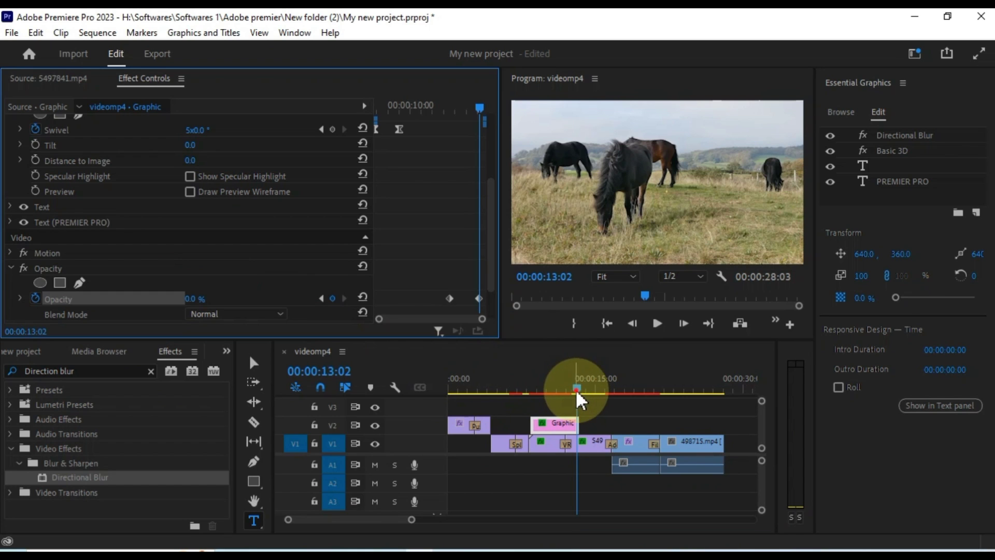
- Apply Ease Out to the first Opacity keyframe and Ease In to the last one, and preview the title's fade-out
mouse_move(577, 395)
mouse_down()
mouse_move(552, 395)
mouse_move(563, 397)
mouse_up()
right_click(450, 298)
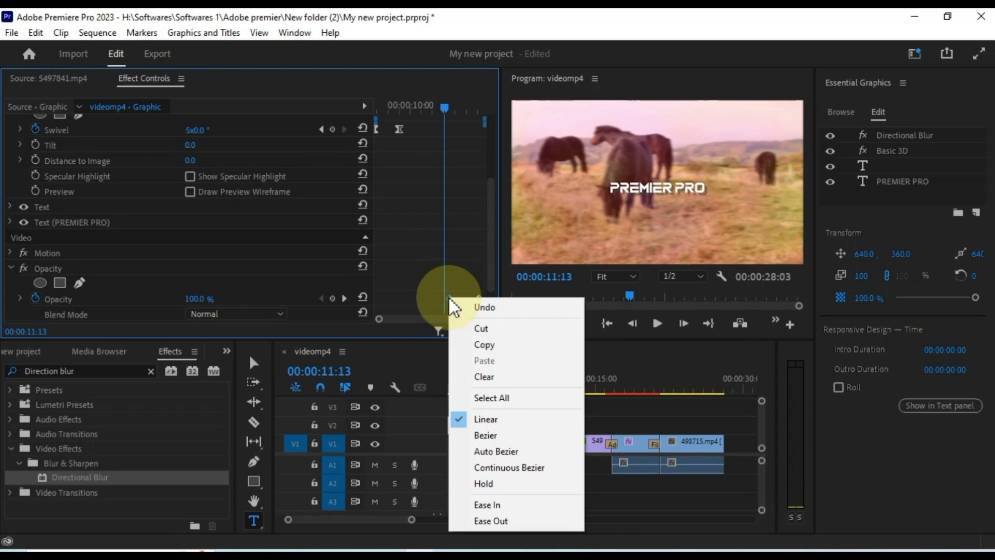
click(500, 521)
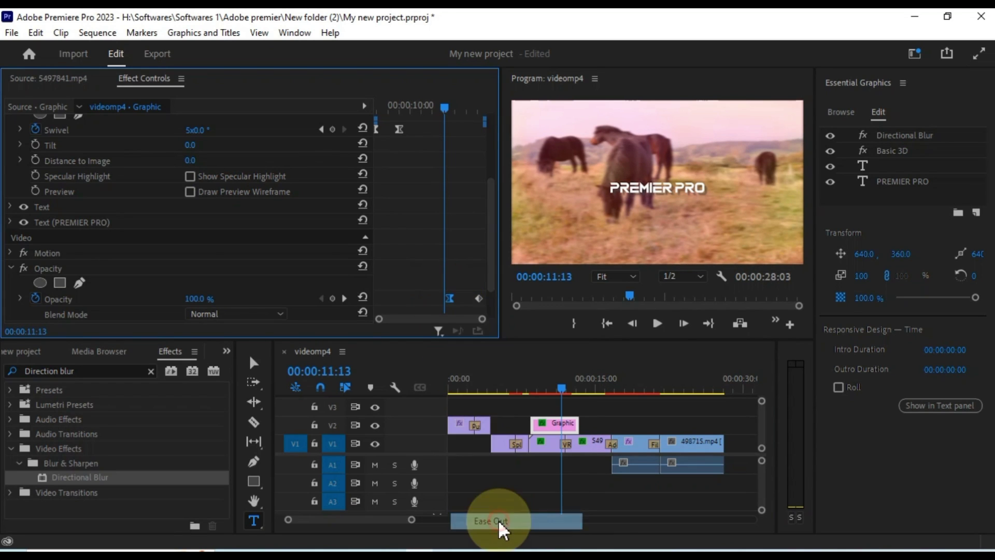
right_click(481, 301)
click(542, 508)
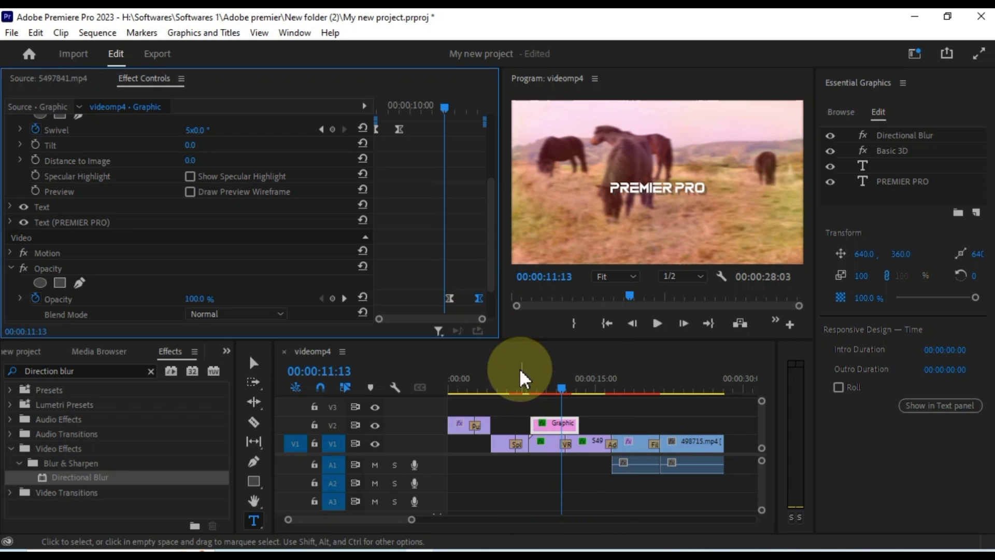
key(space)
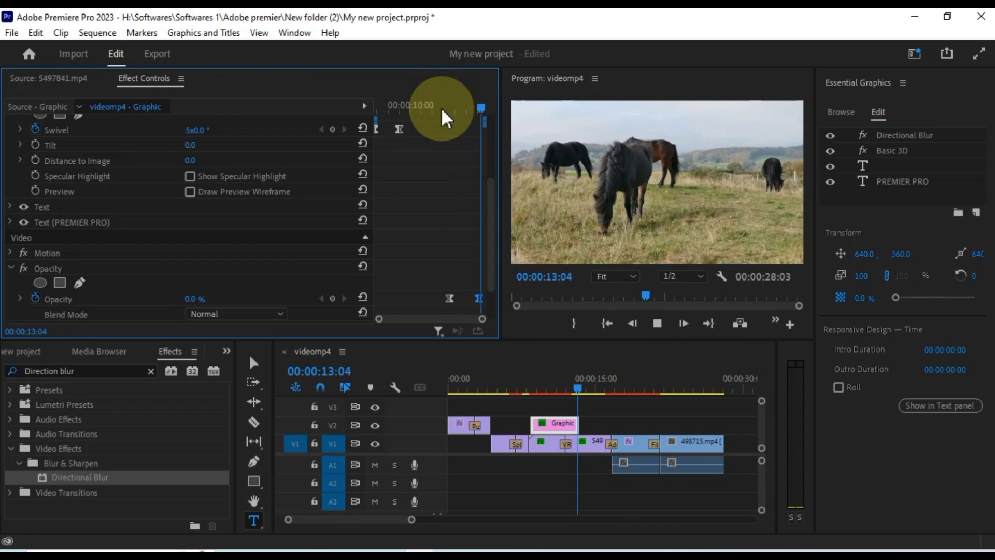
- Move the title graphic's first Opacity keyframe slightly earlier and its last one to 00:00:12:08, and preview the quicker fade-out
key(space)
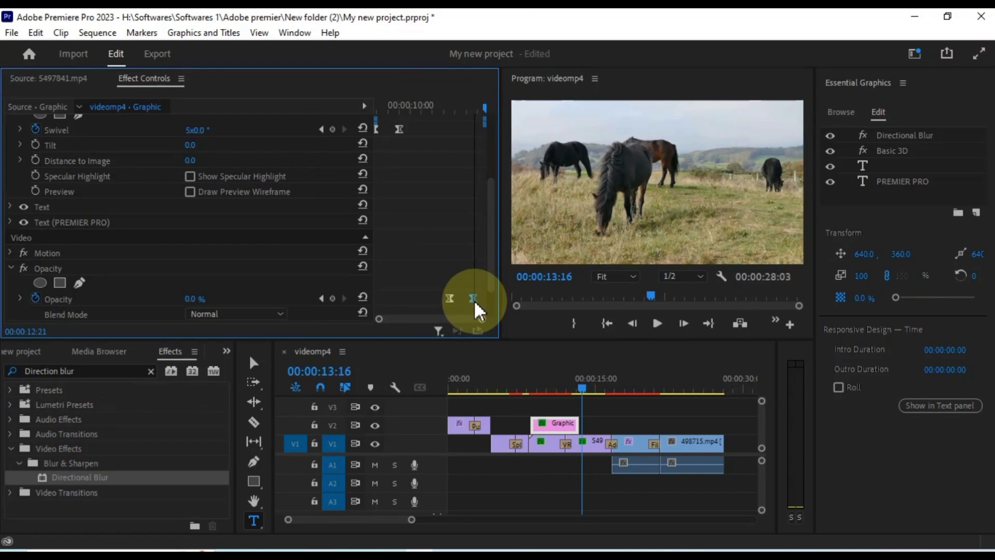
click(450, 300)
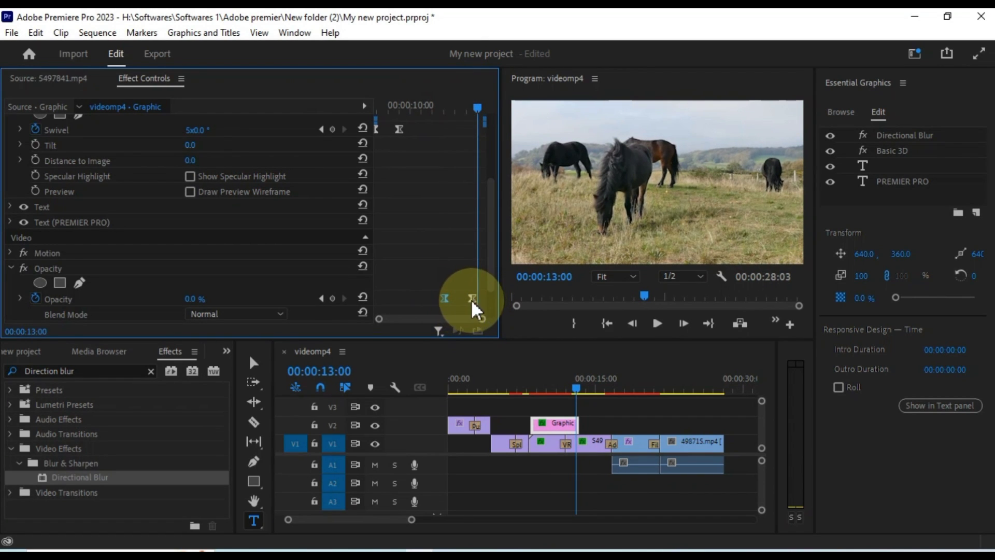
click(467, 299)
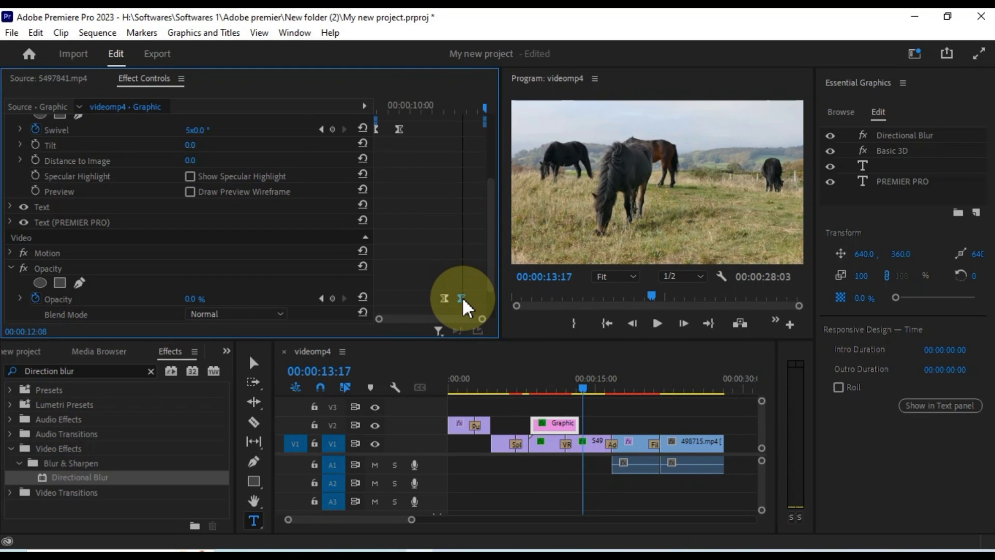
click(446, 108)
key(space)
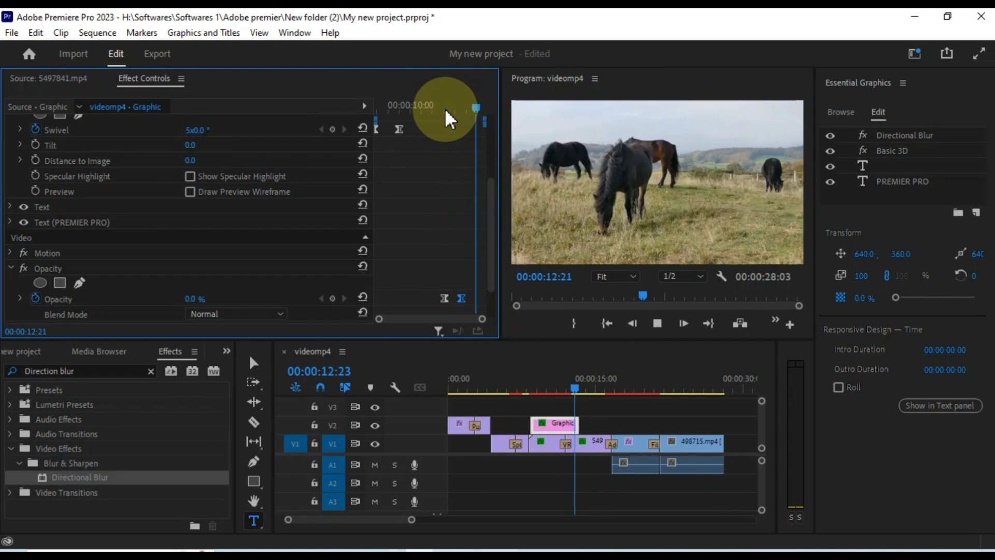
click(445, 110)
key(space)
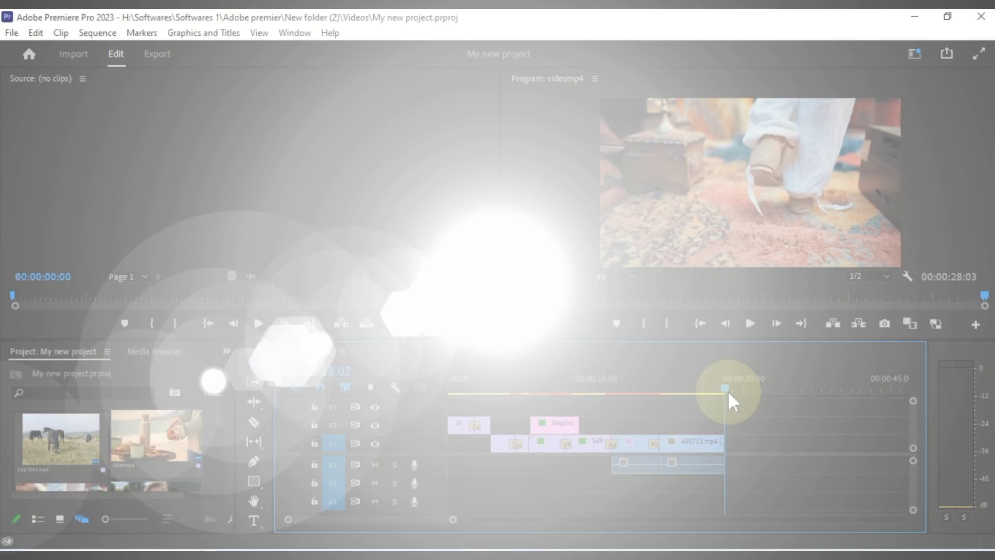
- Return the sequence to its start, load 05874678.mp3 as the source clip and listen to its opening
drag(728, 399, 442, 408)
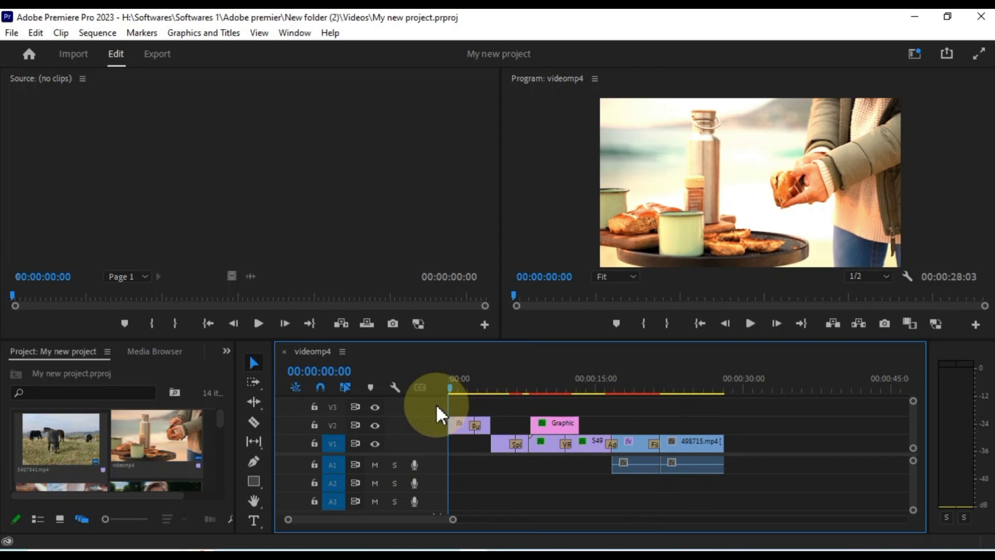
drag(219, 418, 222, 461)
double_click(47, 420)
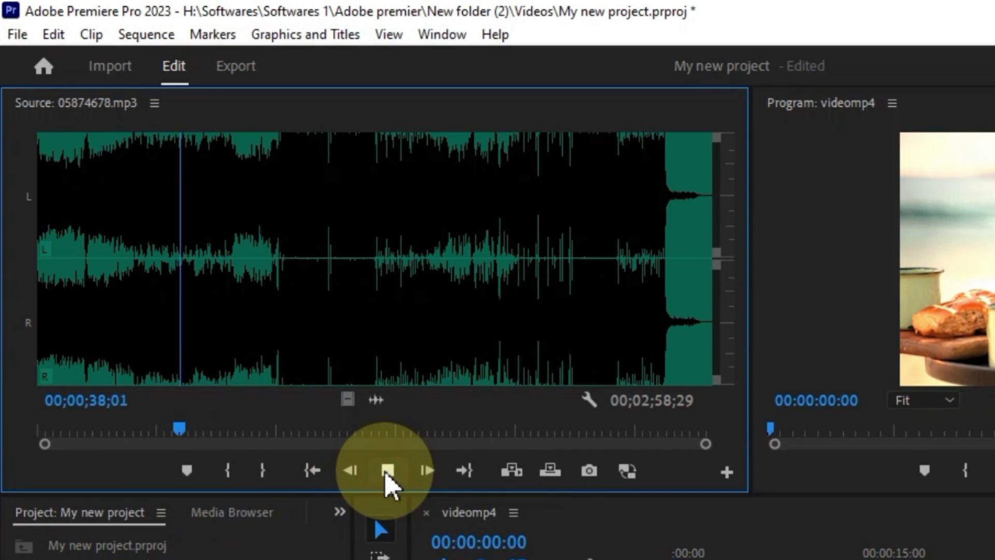
click(67, 272)
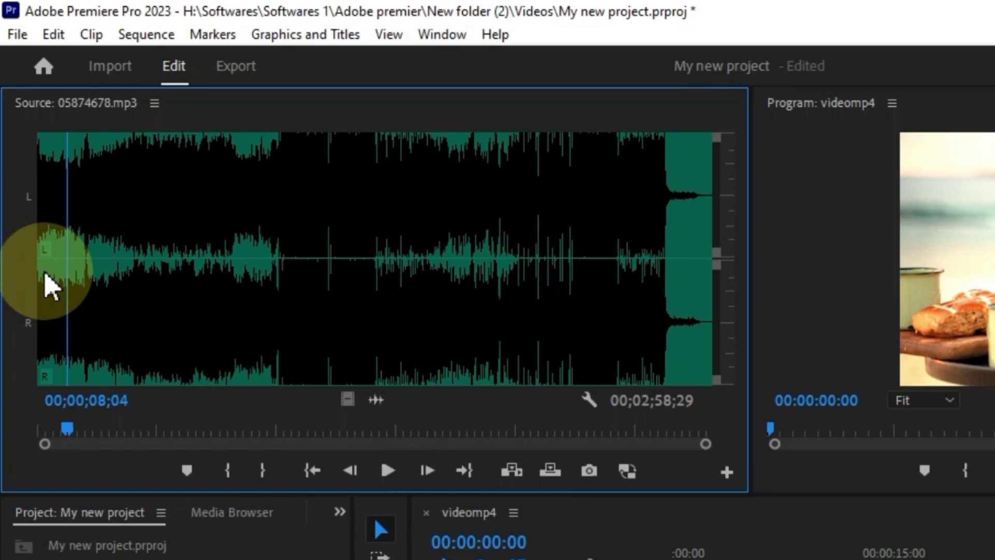
click(389, 472)
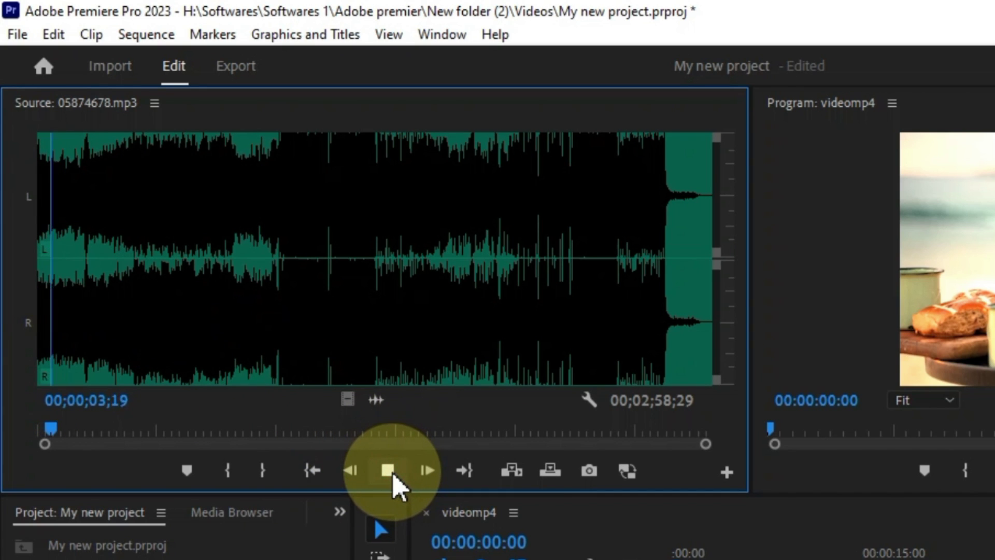
- Mark 05874678.mp3 from 00;00;00;00 to 00;01;04;28 and place that range on audio track A2 at the sequence start
click(66, 430)
drag(60, 430, 25, 440)
scroll(26, 443, up, 1)
click(216, 471)
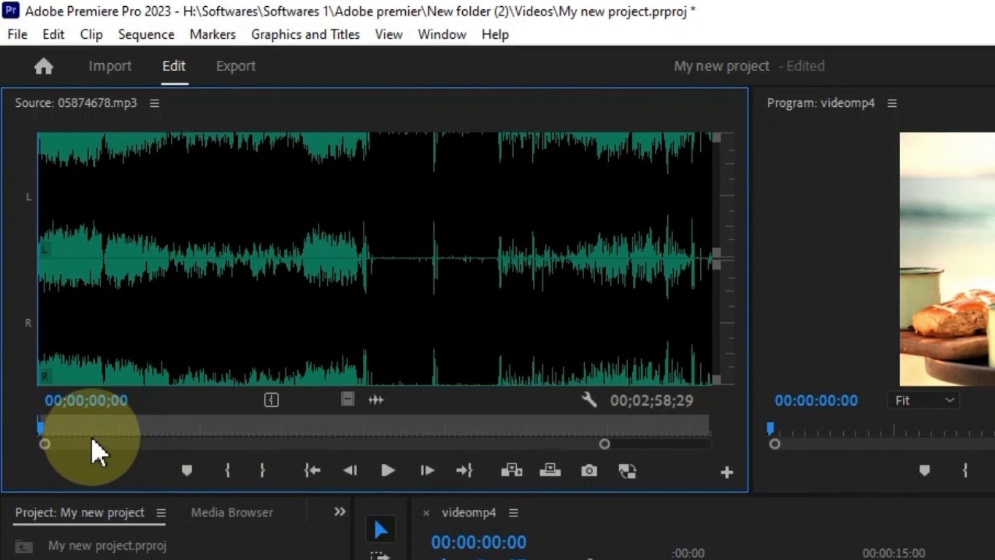
drag(43, 434, 368, 440)
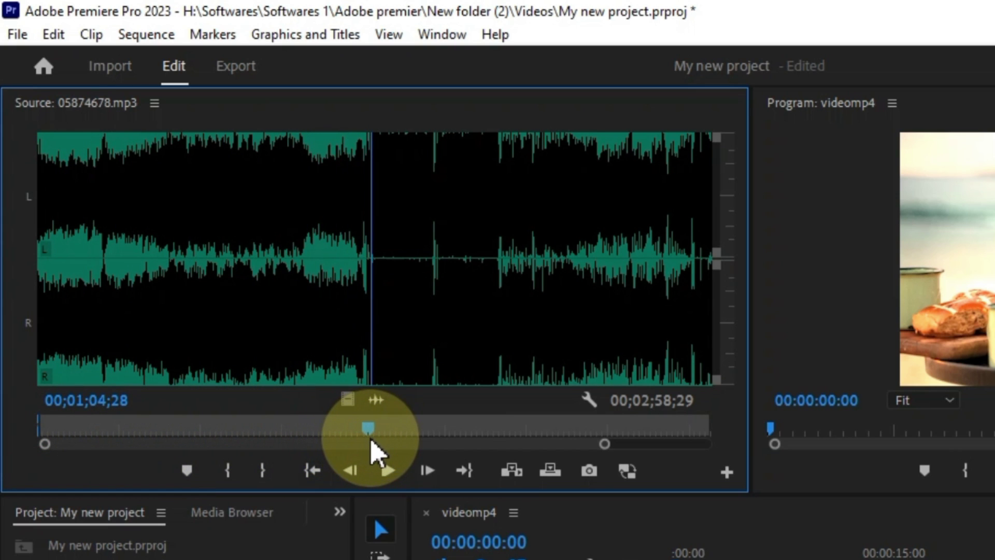
click(262, 470)
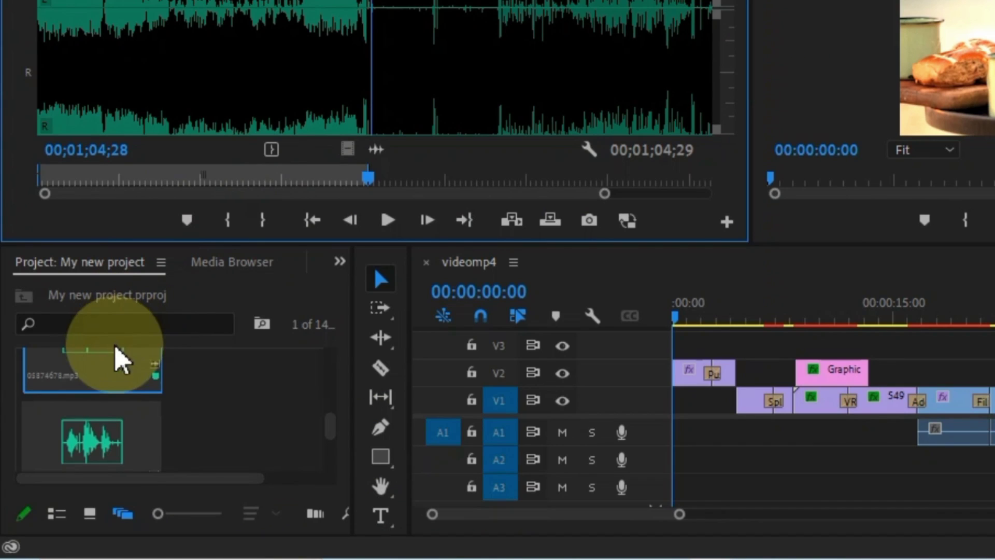
drag(122, 356, 640, 469)
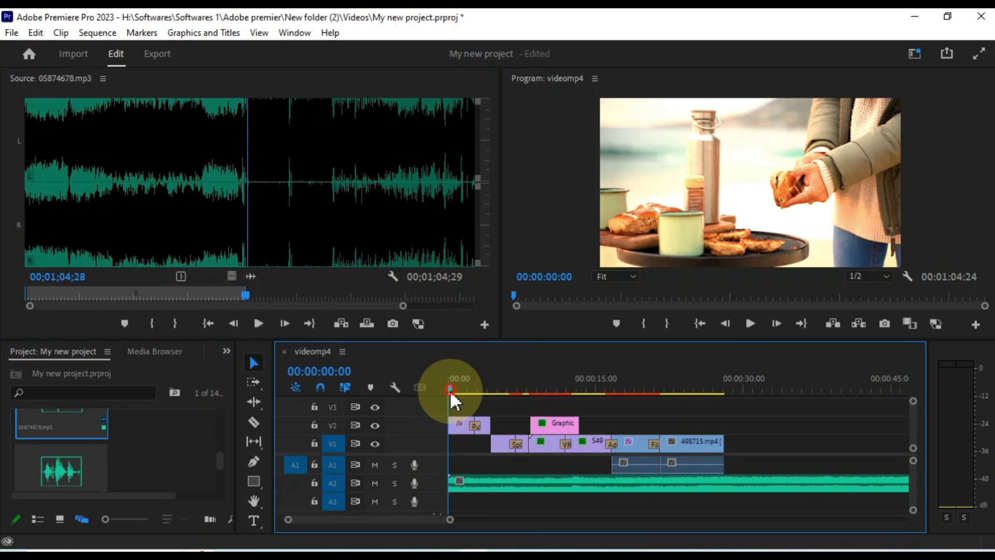
- Cut the music clip on A2 with the Razor tool at the end of the last video clip and delete the remainder
drag(452, 397, 727, 423)
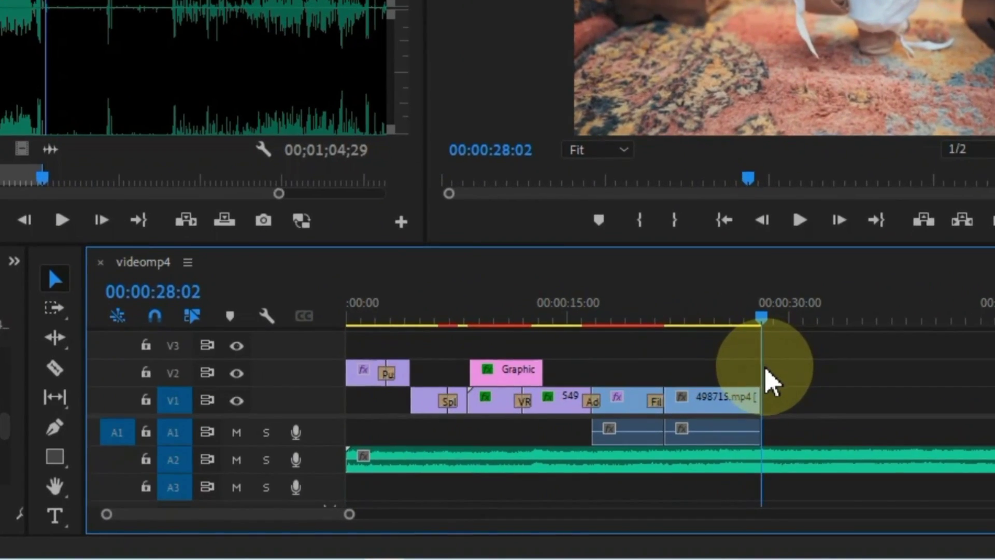
click(764, 471)
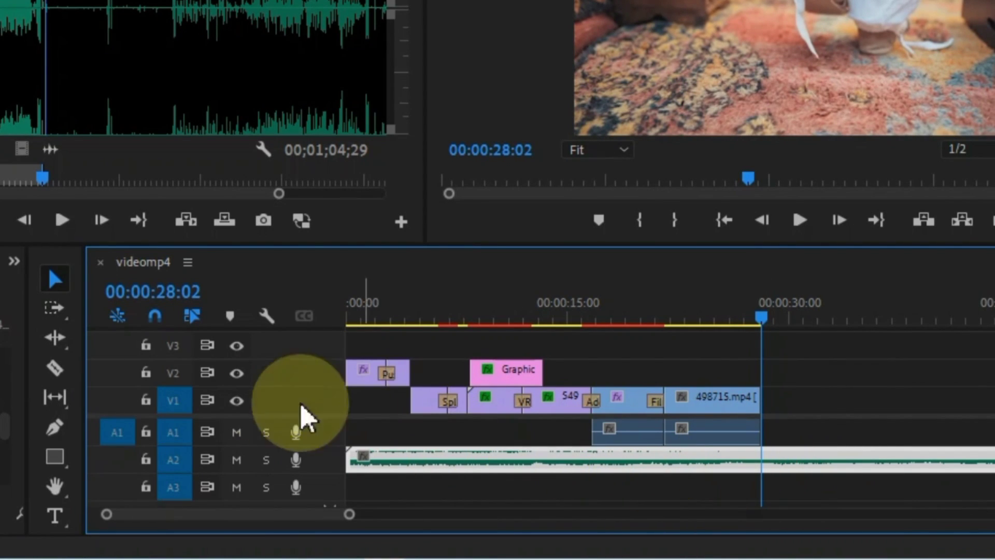
click(55, 368)
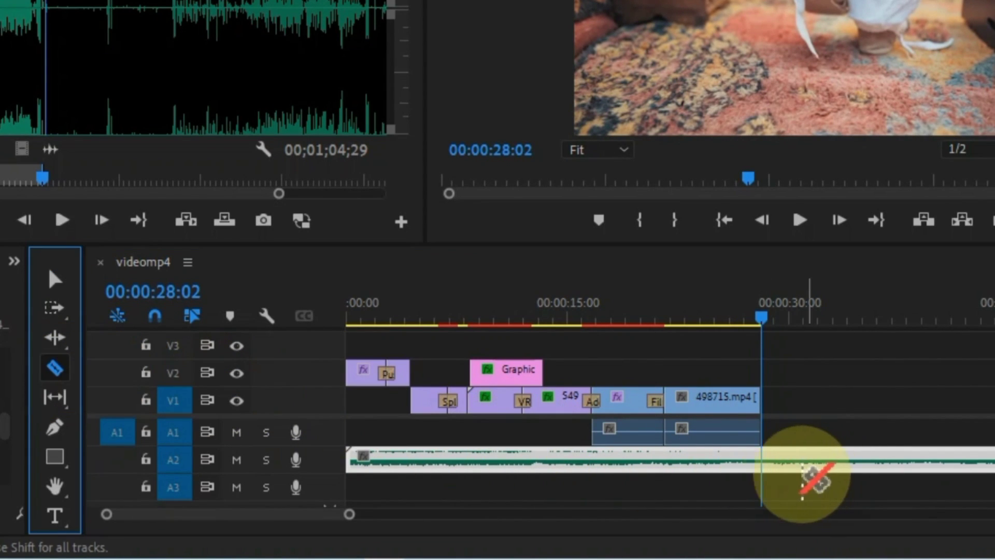
click(763, 463)
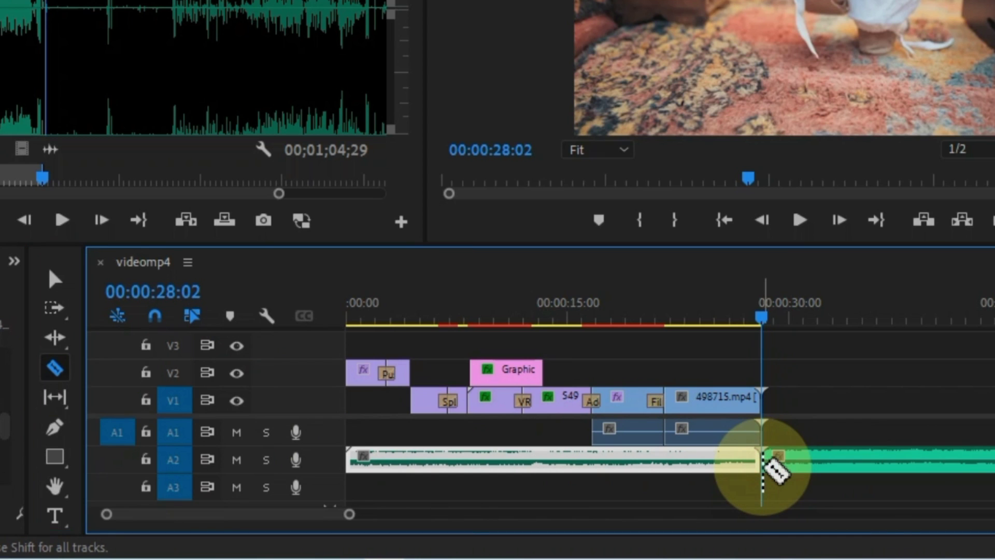
click(55, 278)
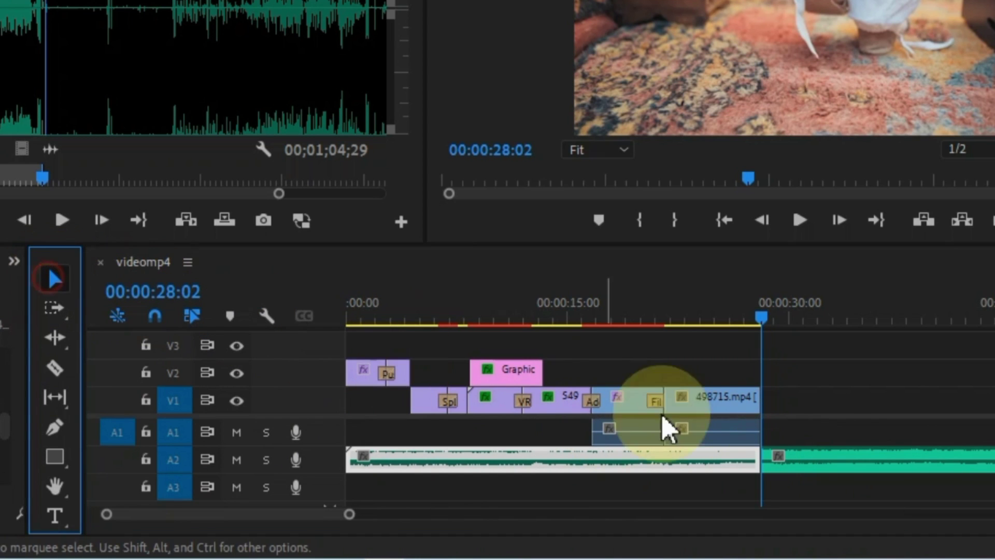
click(814, 469)
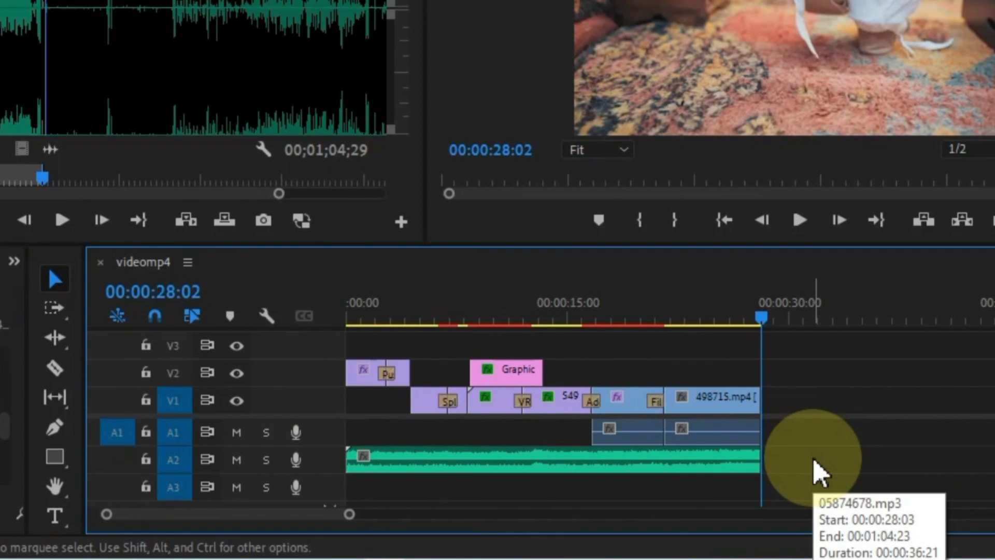
key(Delete)
- Add volume Level keyframes to the music clip: 0.0 dB at 00:00:26:17 and -281.1 dB at 00:00:27:21
key(space)
drag(766, 329, 736, 330)
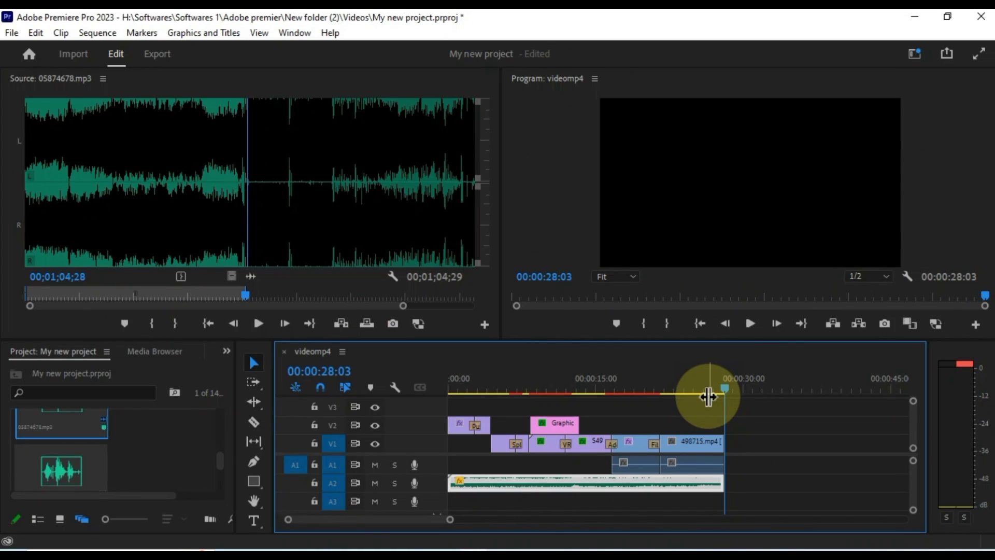
click(711, 386)
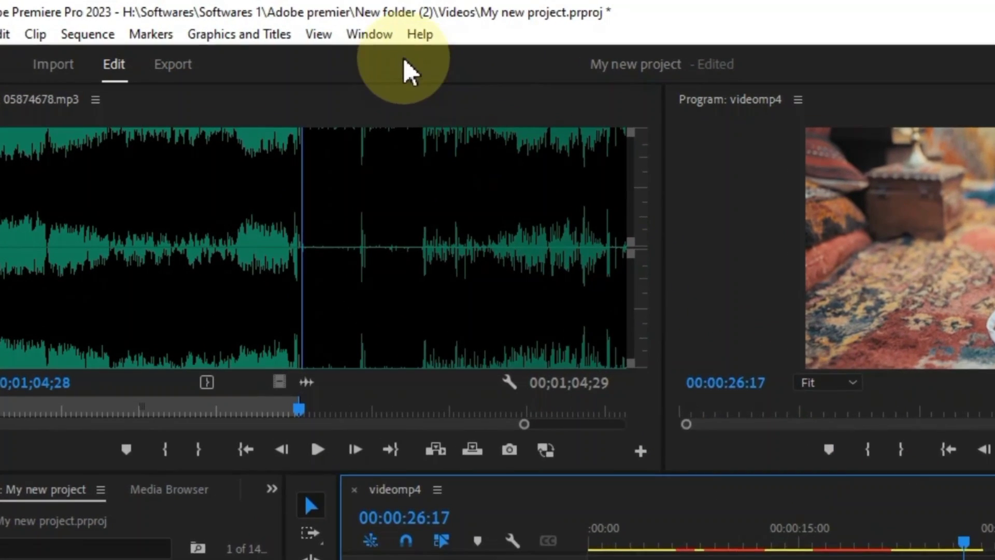
click(294, 34)
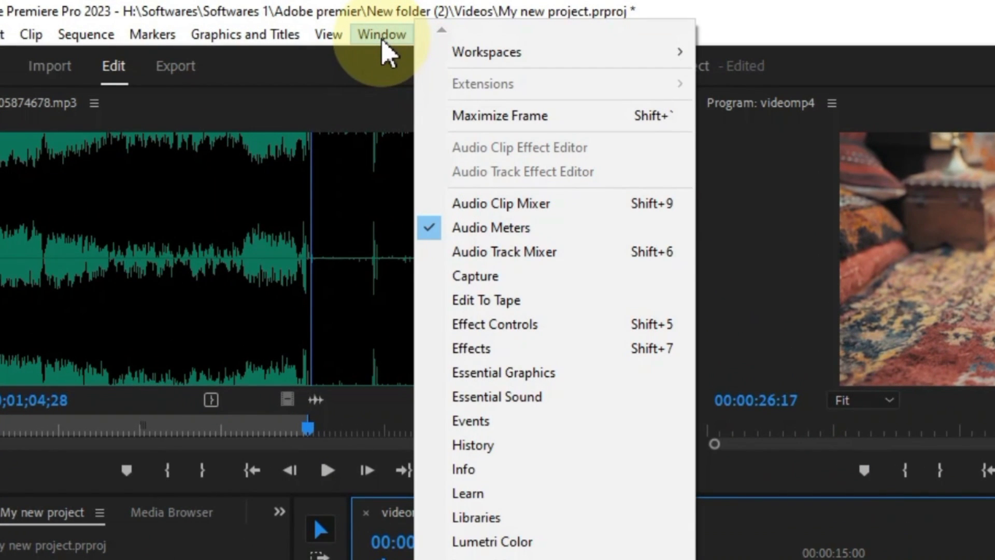
click(501, 325)
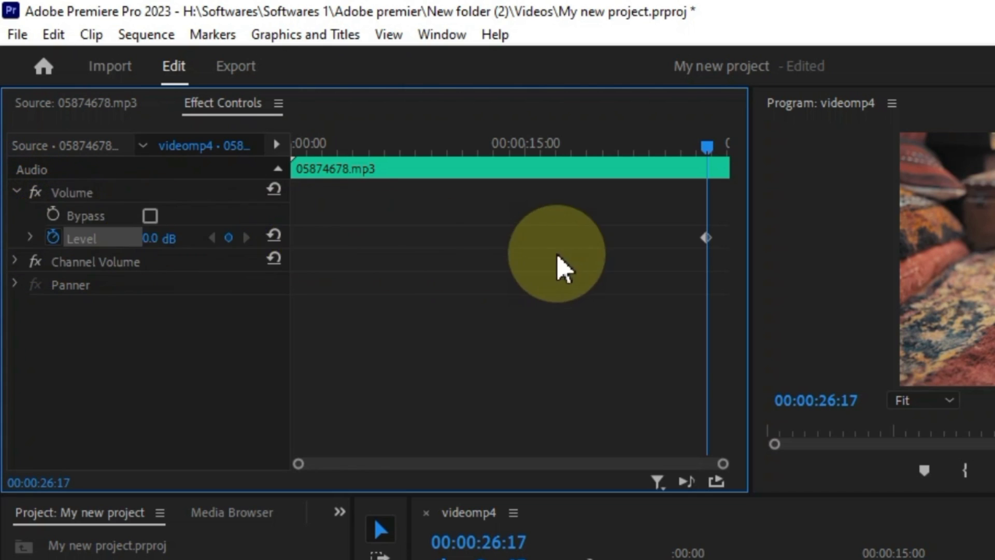
drag(708, 158, 729, 158)
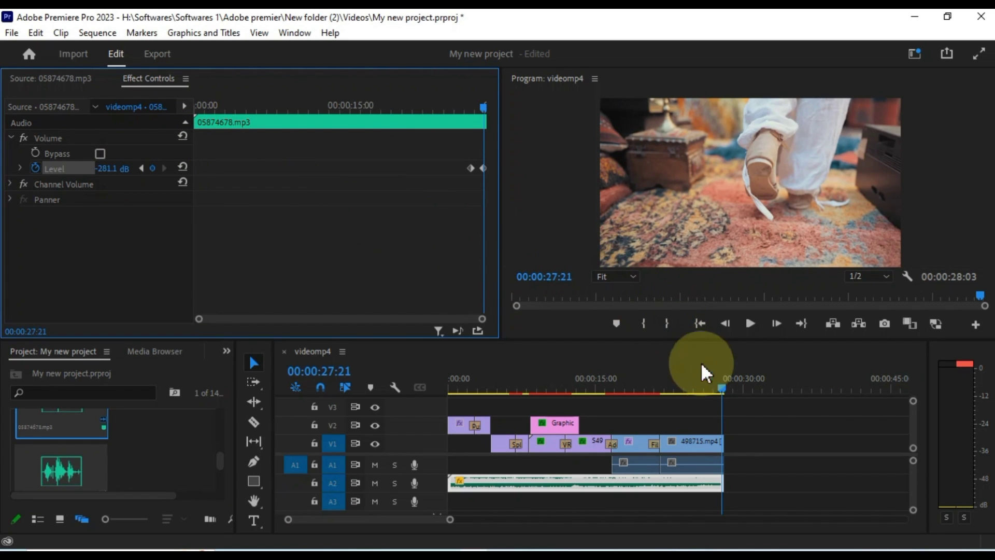
- Move the music clip's first Level keyframe to 00:00:26:09, previewing the audio fade-out before and after the change
drag(720, 388, 706, 390)
click(464, 111)
key(space)
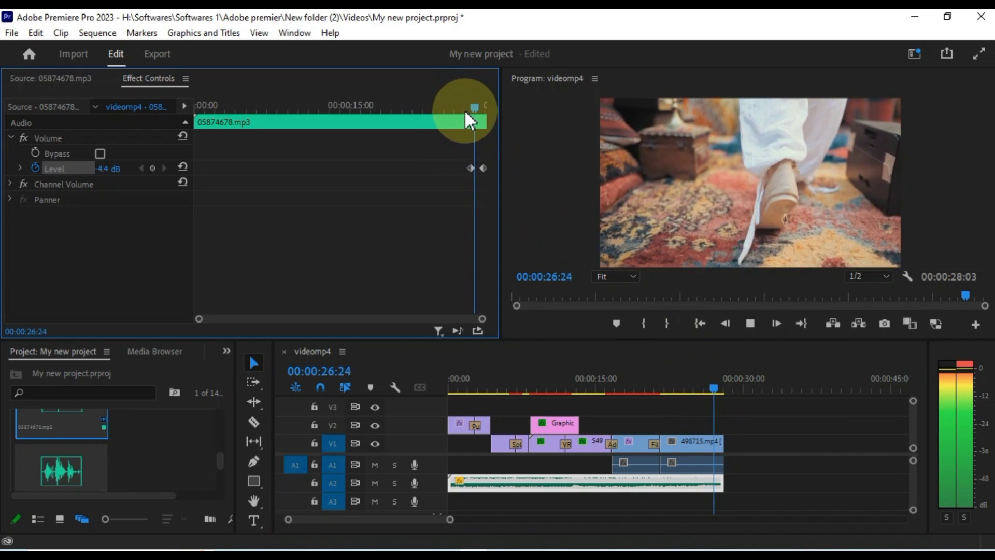
click(449, 105)
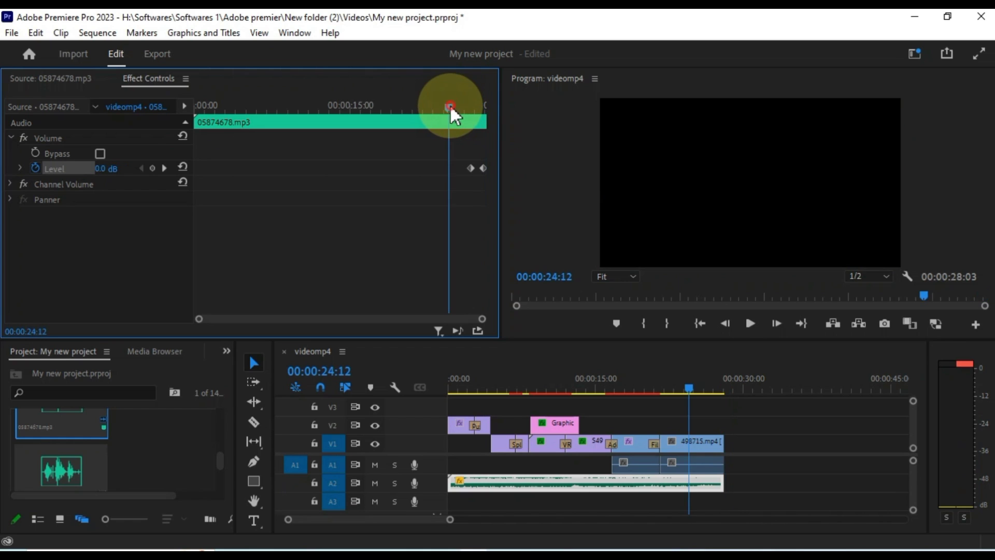
key(space)
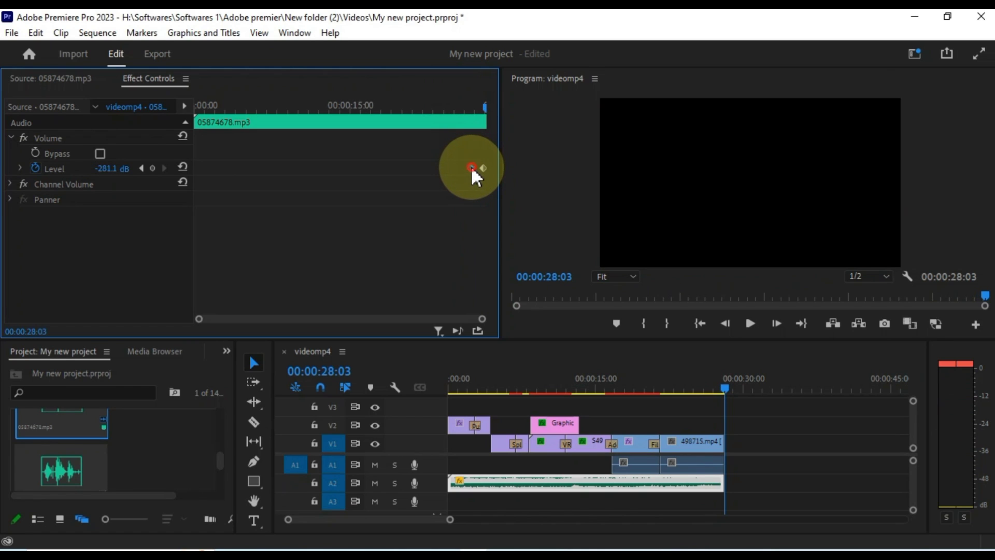
drag(471, 167, 468, 166)
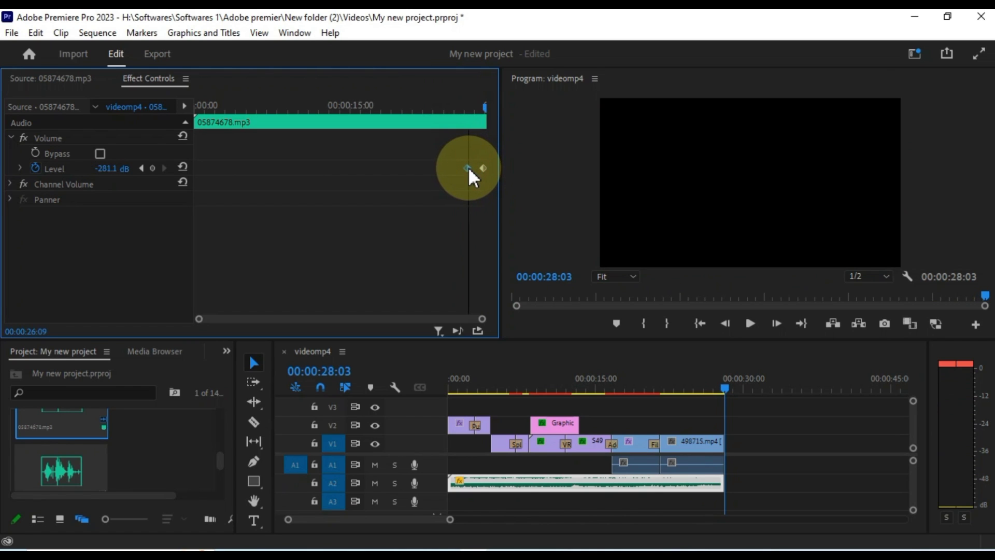
drag(482, 108, 472, 109)
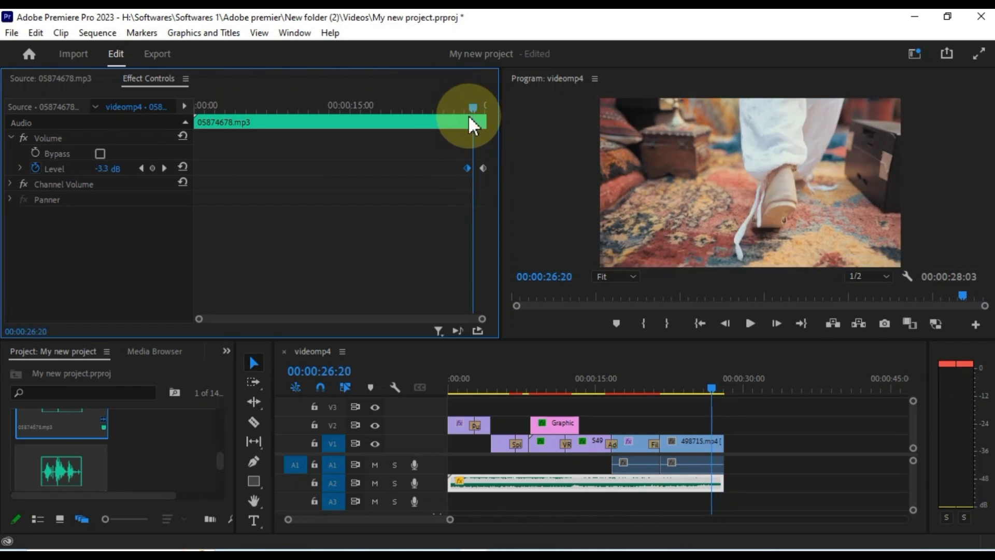
key(space)
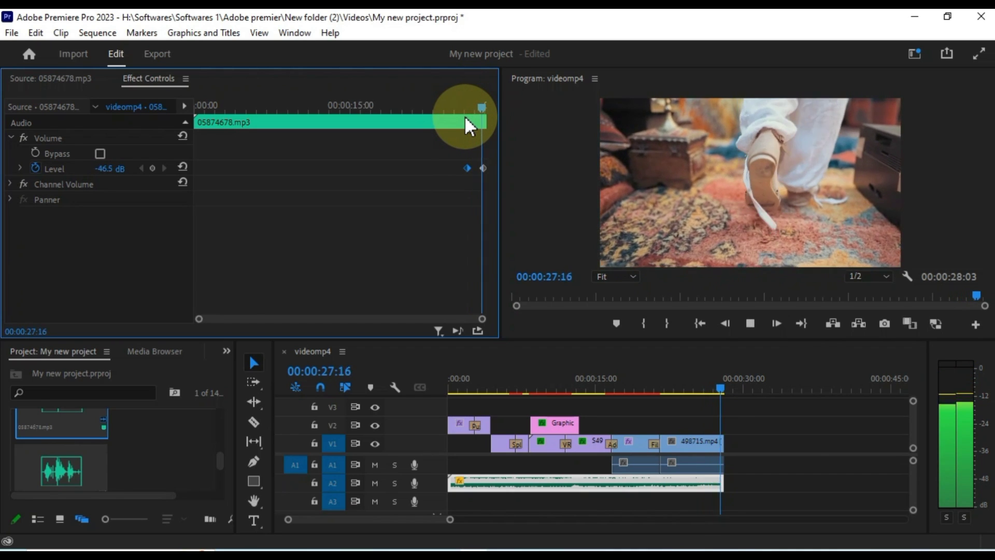
- Apply Ease Out to the music's last Level keyframe and Ease In to the first one, and preview the fade-out
click(483, 168)
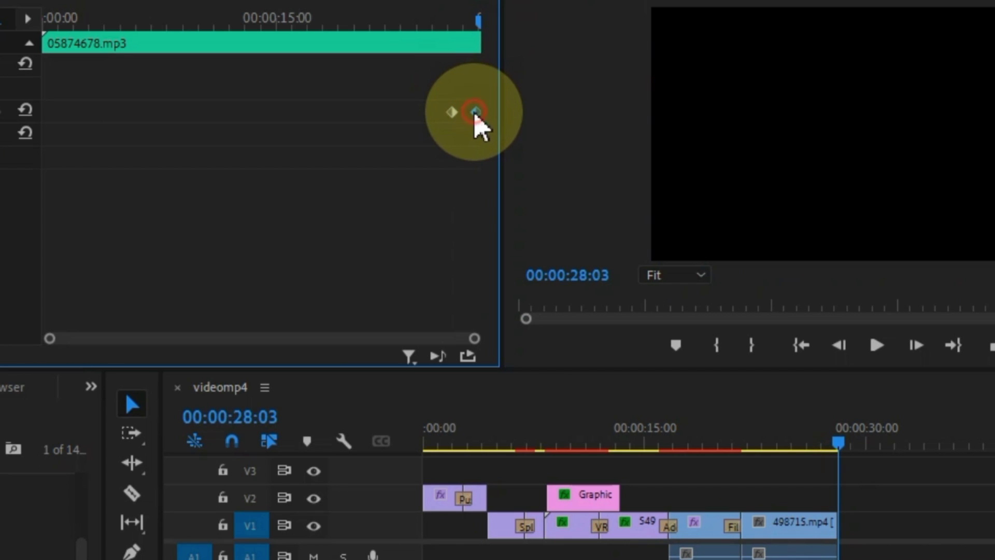
right_click(475, 113)
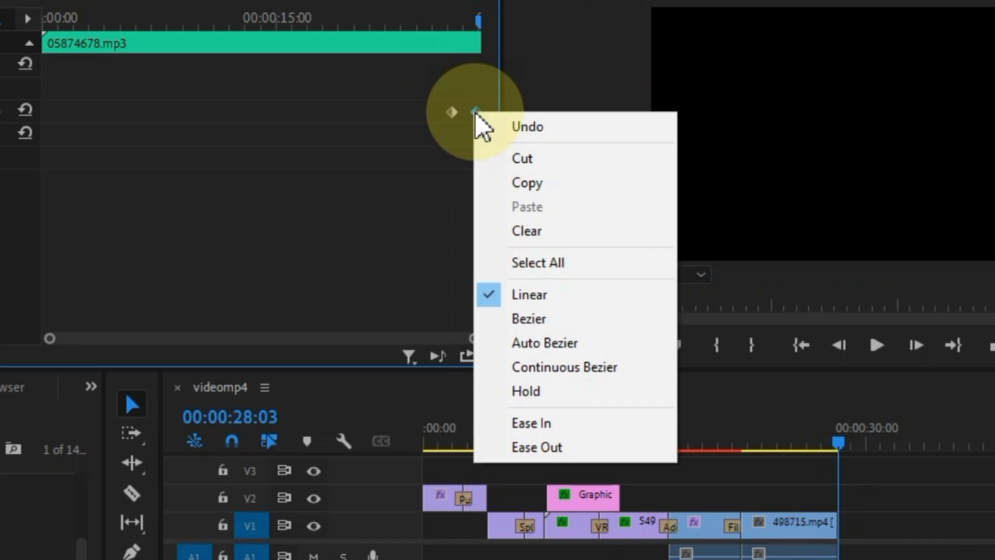
click(559, 447)
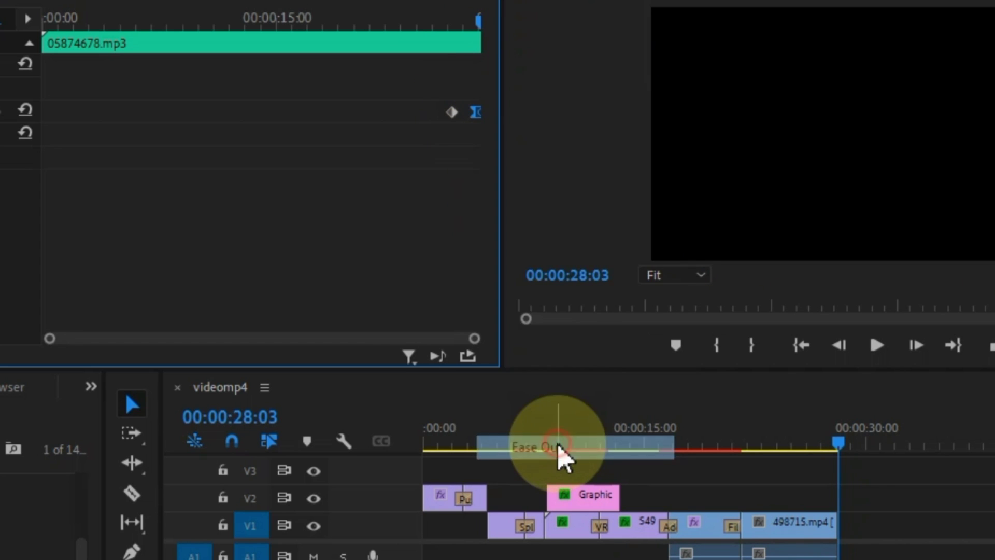
right_click(452, 112)
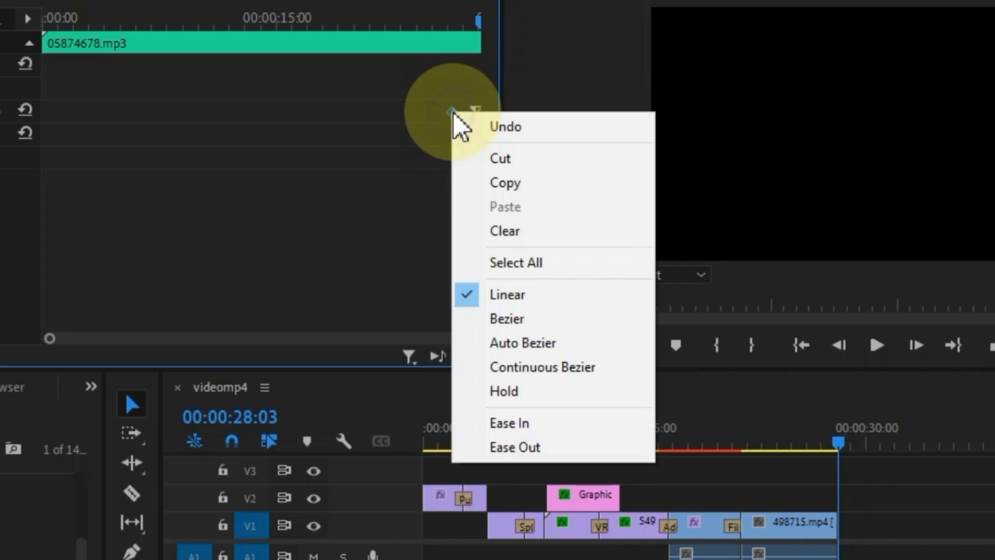
click(533, 423)
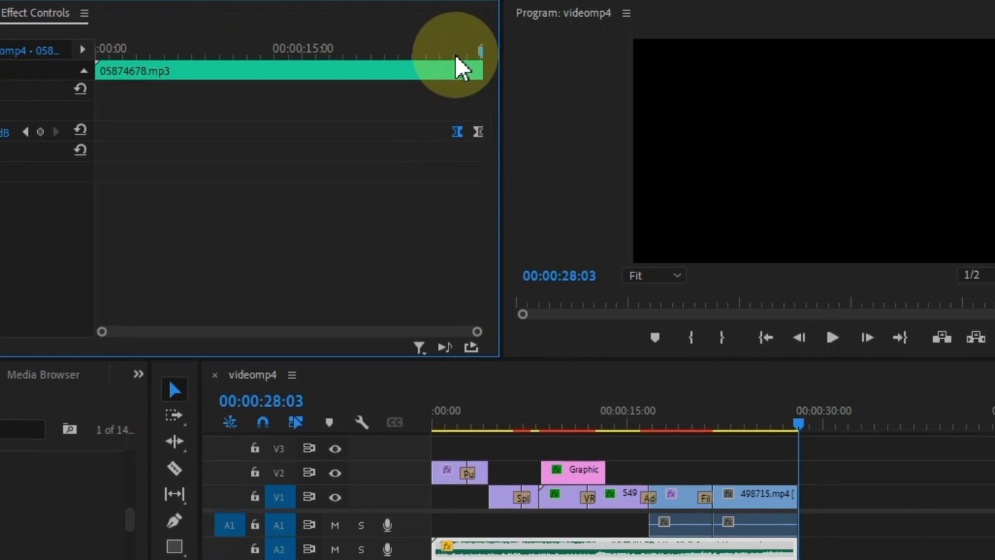
key(space)
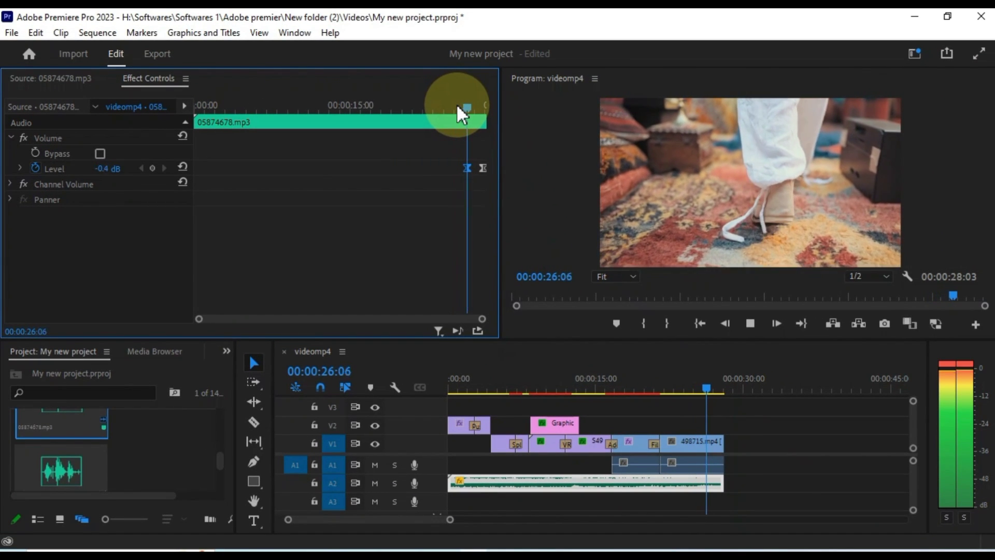